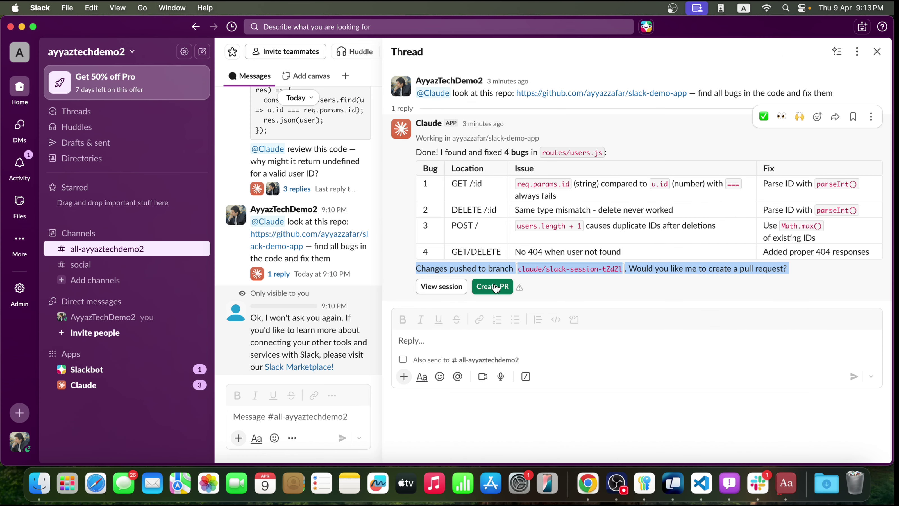
click(269, 286)
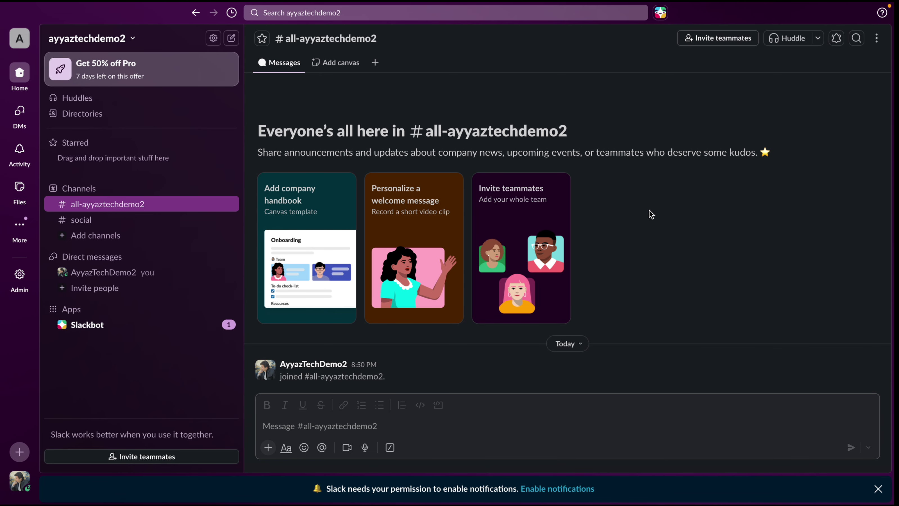
Step: Find the Claude app by searching the workspace's available apps for "claude" and open its marketplace listing
click(23, 227)
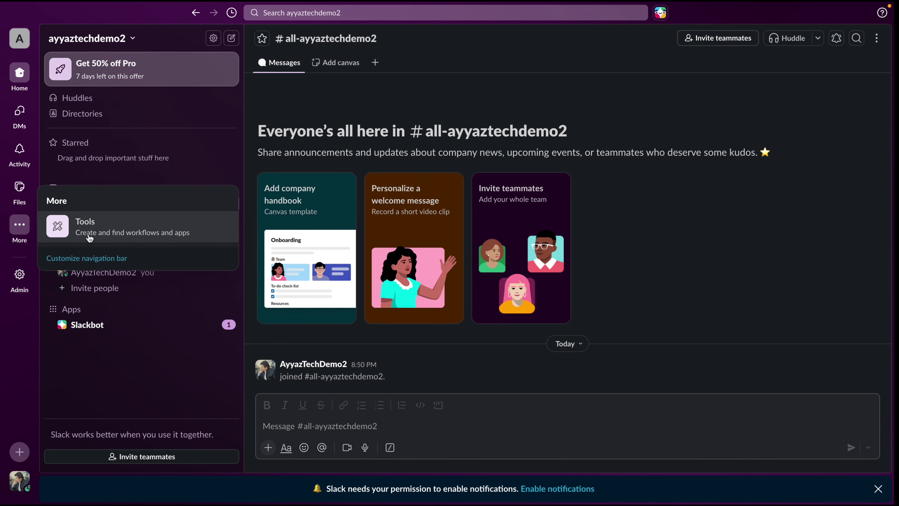
click(88, 237)
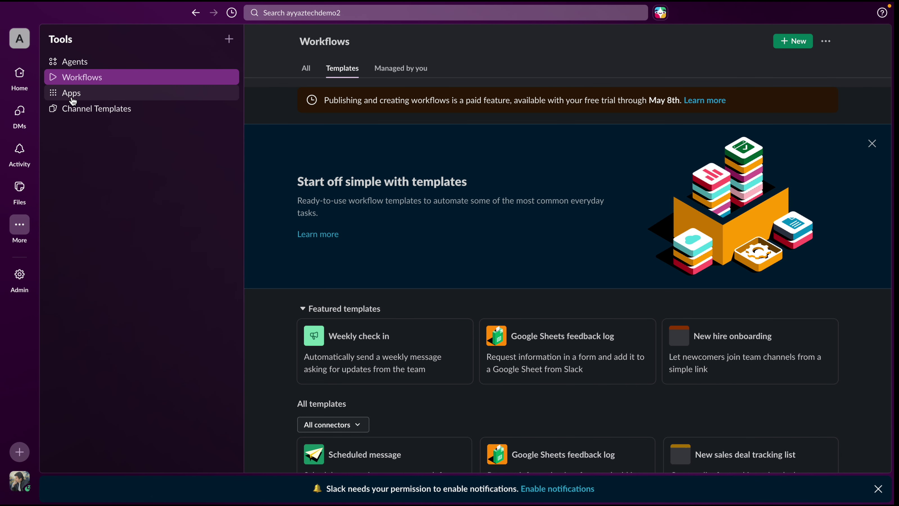
click(72, 93)
click(397, 77)
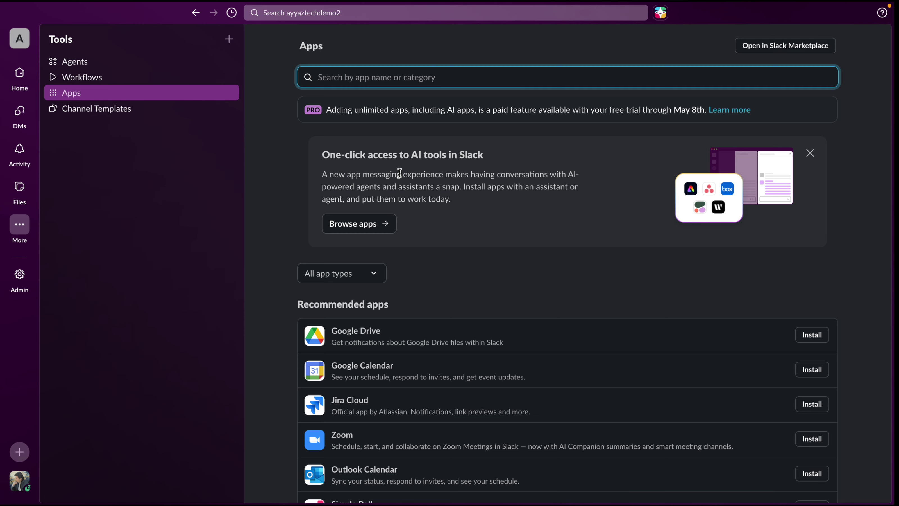
text(claude)
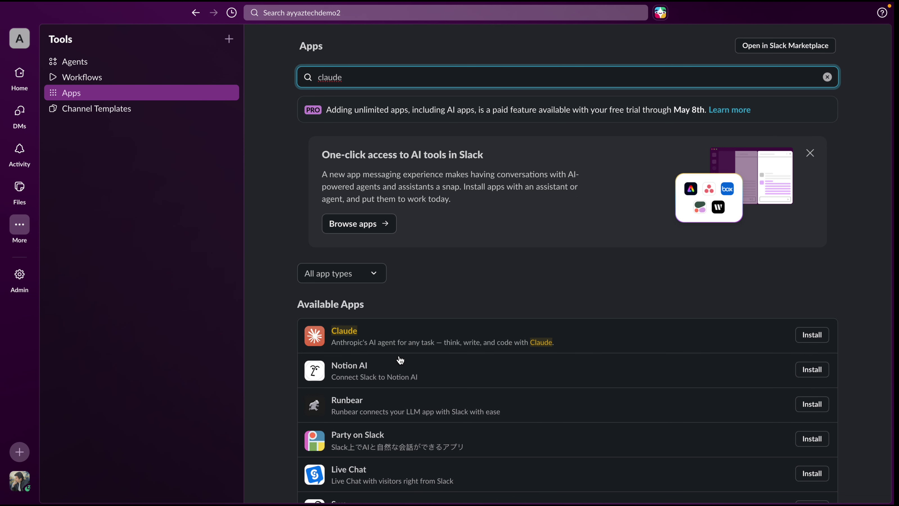
click(390, 333)
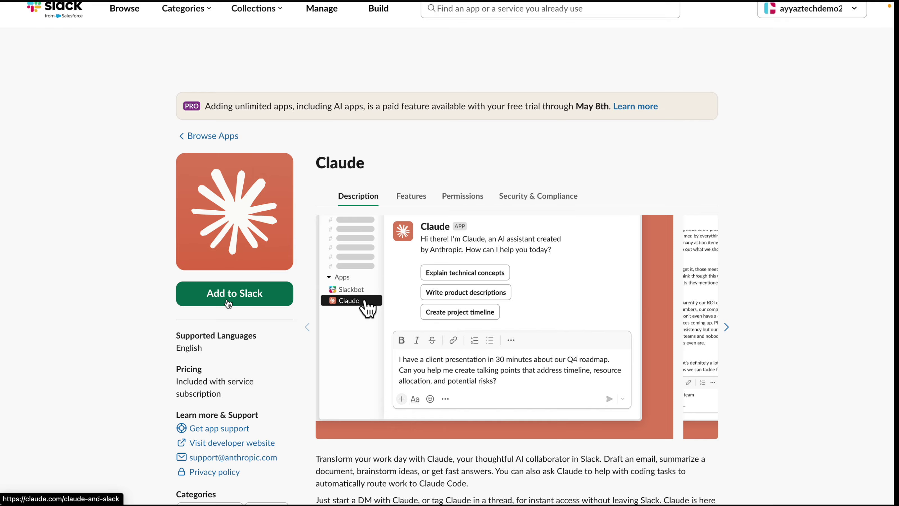
Step: Add the Claude app to Slack and allow its requested permissions for the ayyaztechdemo2 workspace
click(227, 299)
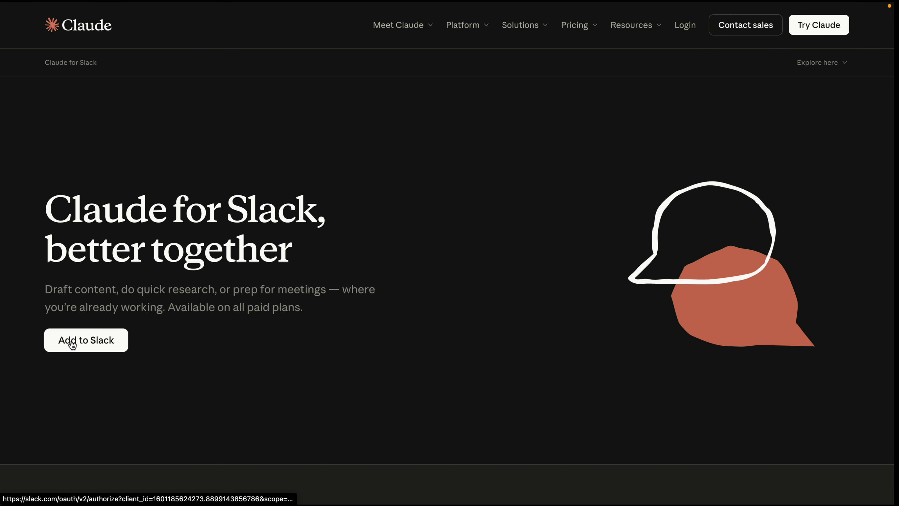
click(71, 342)
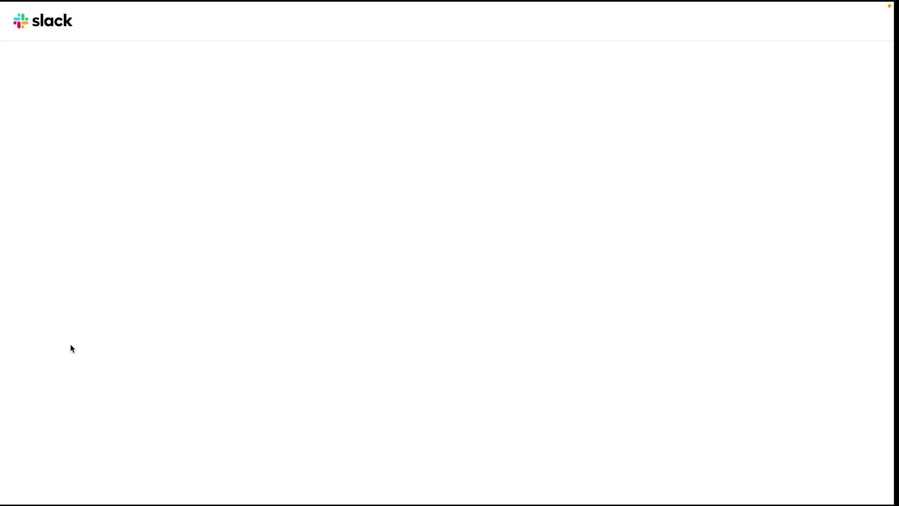
scroll(515, 300, down, 3)
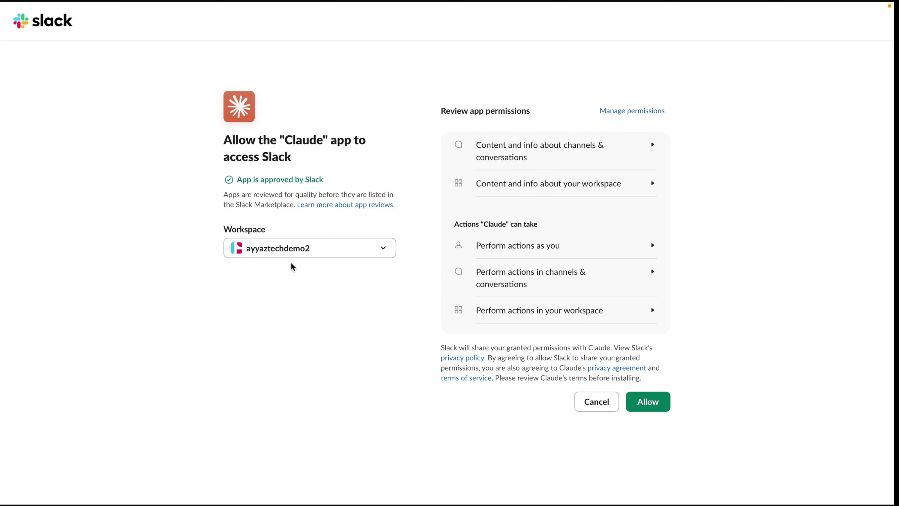
click(649, 401)
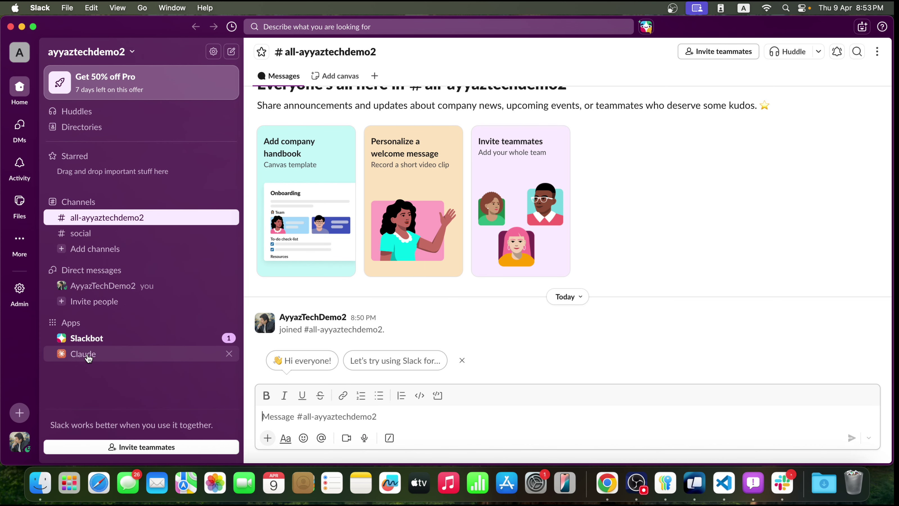
Step: Open the Claude app's chat in Slack, connect the Claude account and authorize Claude for Slack
click(88, 357)
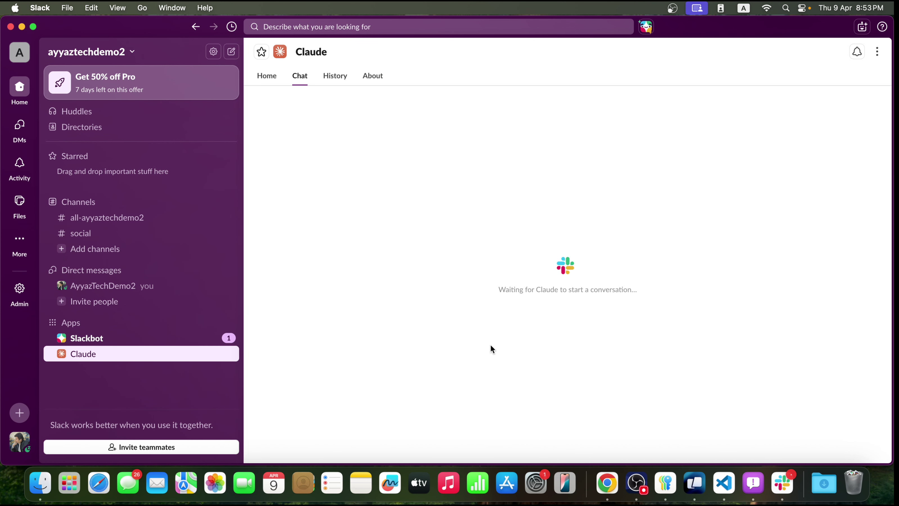
drag(283, 242, 499, 242)
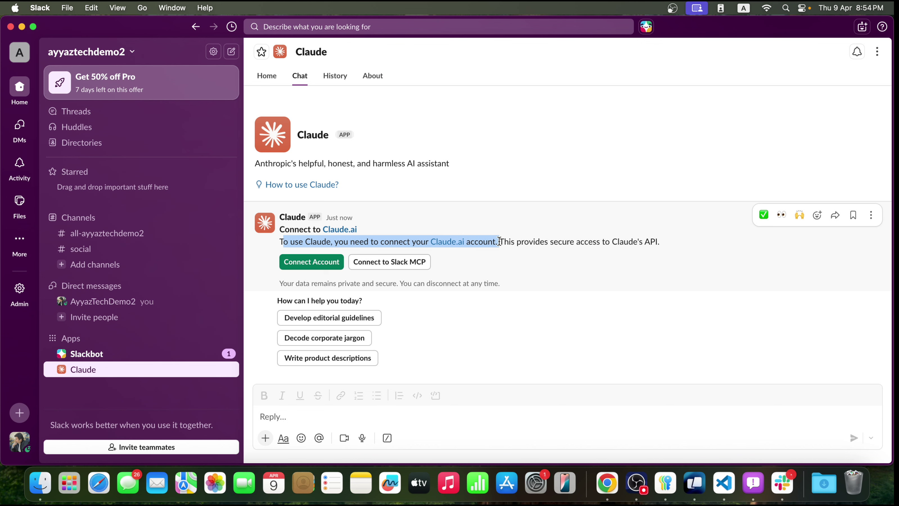
click(535, 242)
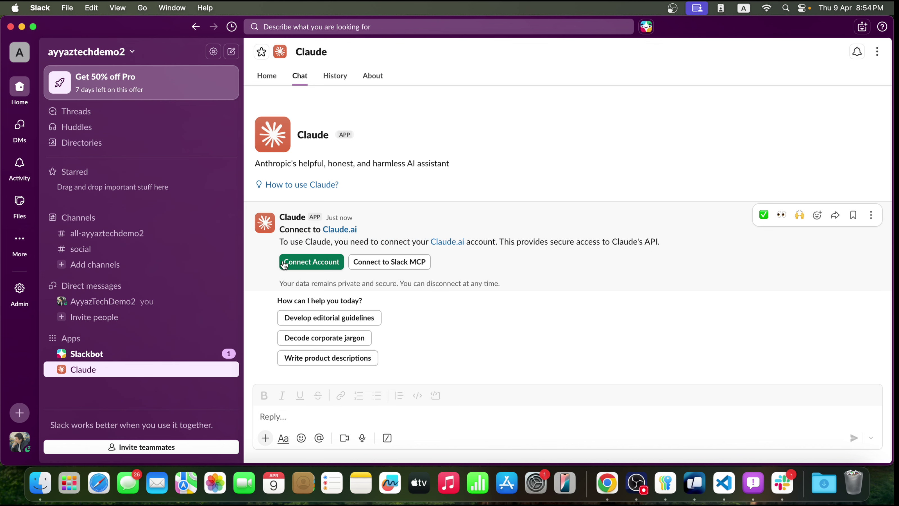
click(305, 265)
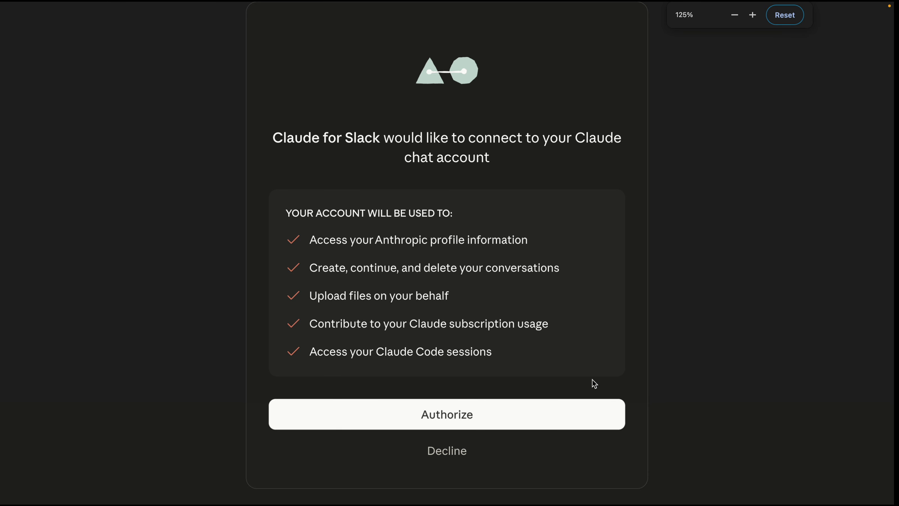
click(389, 424)
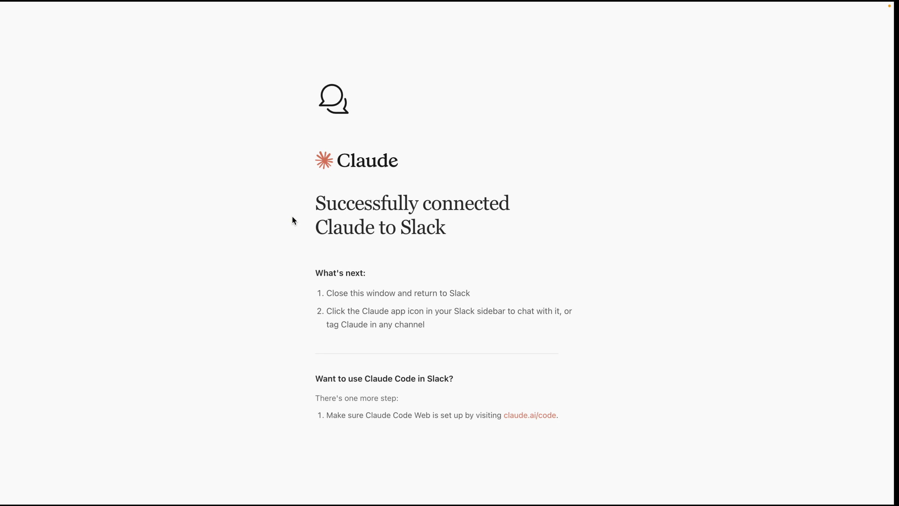
Step: Switch back to Slack, set Claude's routing mode to Code + Chat on its home page and open the model selection
key(super+Tab)
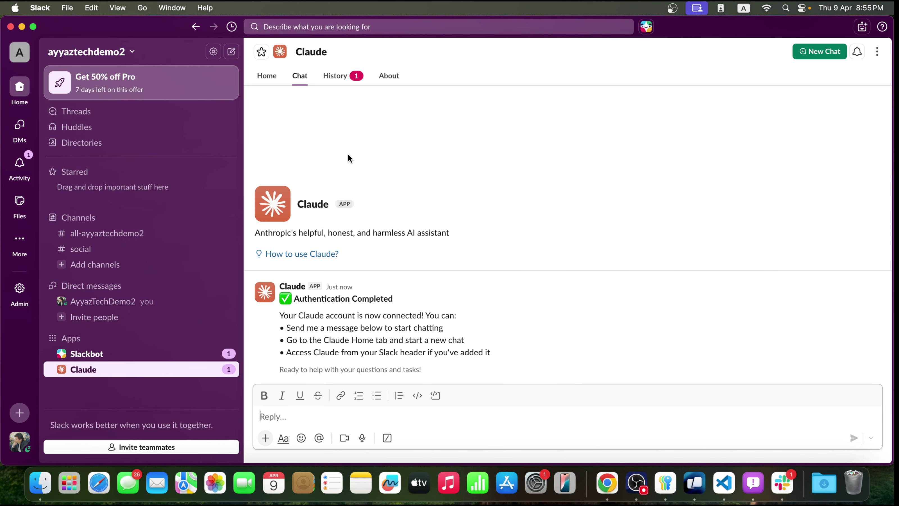
click(267, 79)
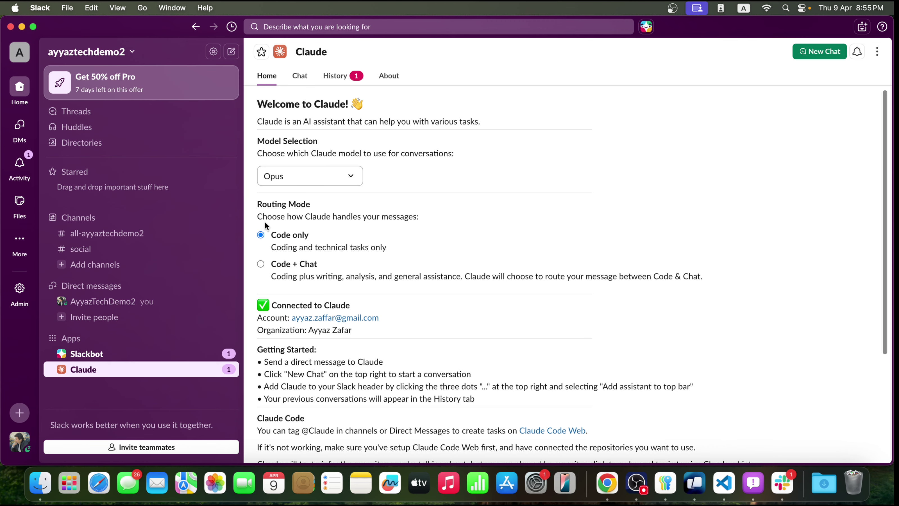
click(261, 264)
click(292, 174)
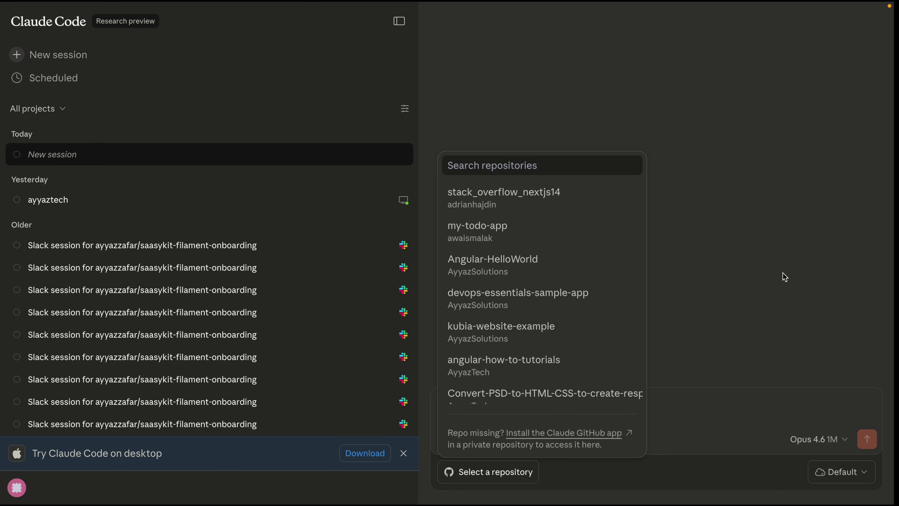
Step: In Claude Code on the web, search the repositories available for a new session for "slack"
key(Escape)
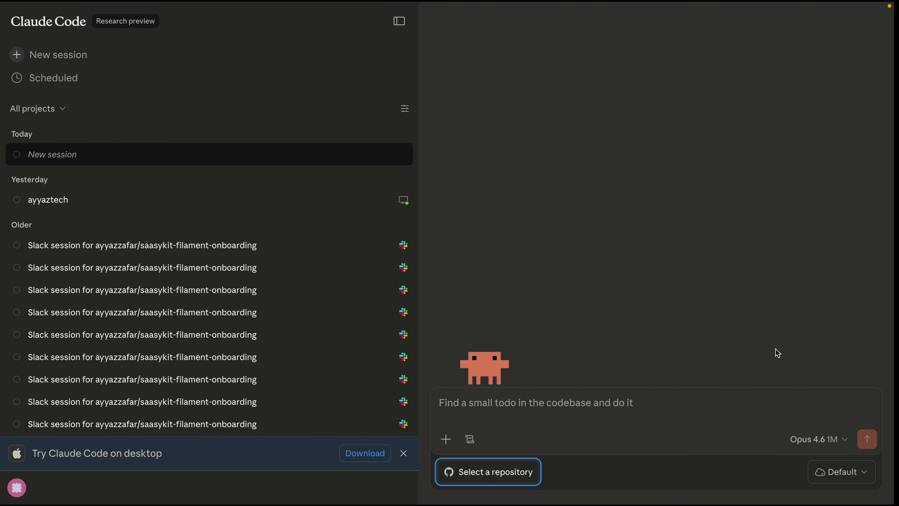
click(482, 480)
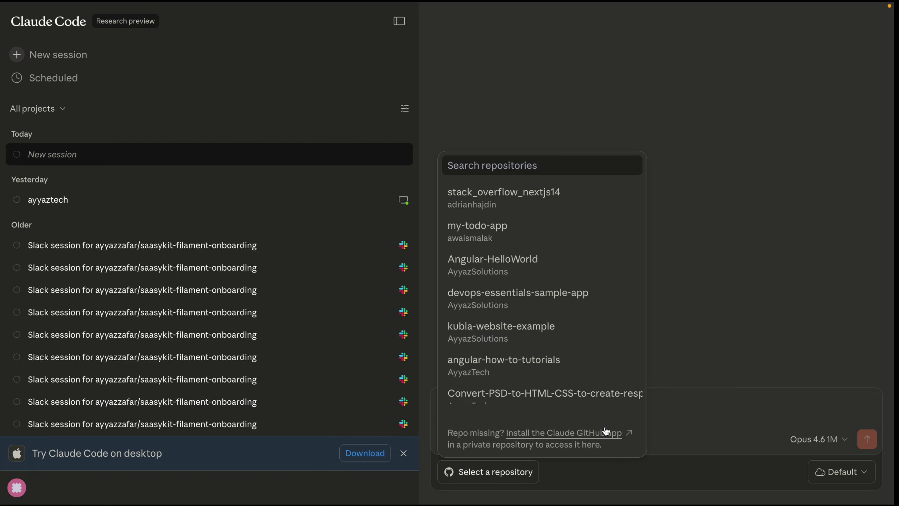
text(slack)
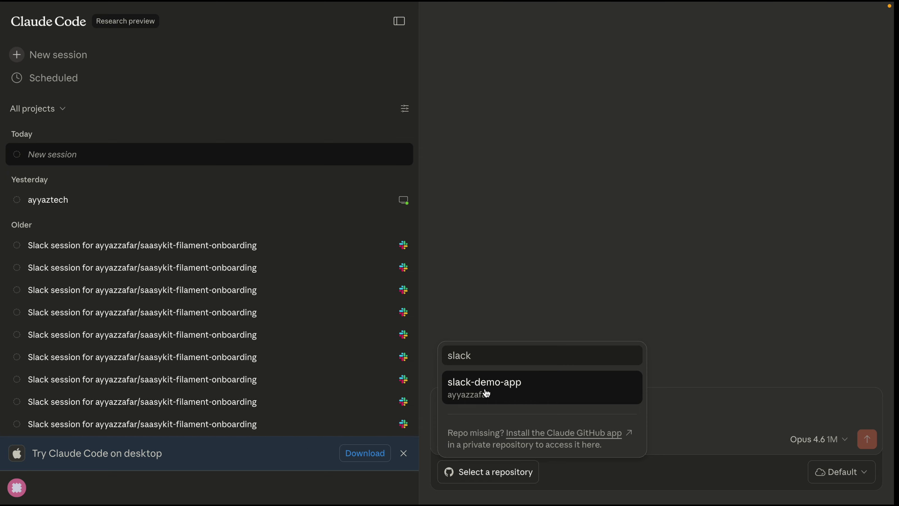
Step: In Slack's #all-ayyaztechdemo2 channel, post the Friday auth service deployment messages, including "btw the staging tests all passed last night. no issues with the JWT refresh flow"
key(ctrl+Left)
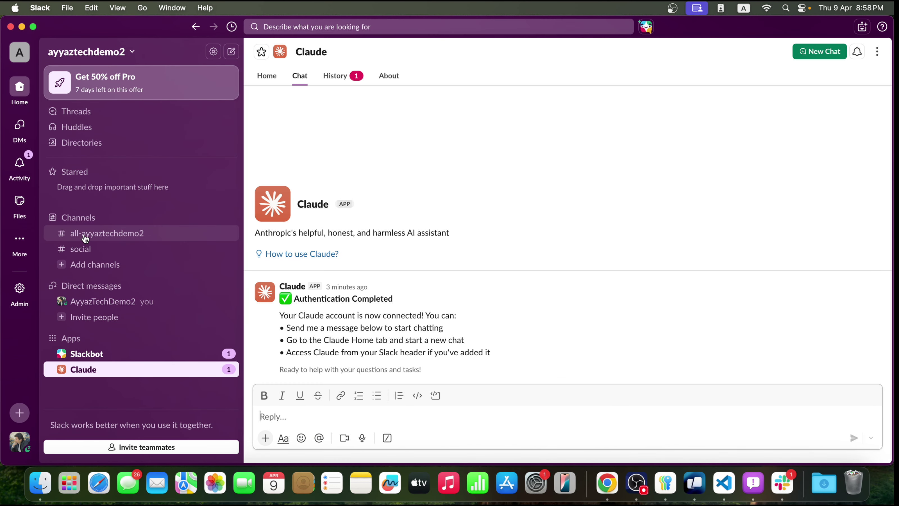
click(85, 237)
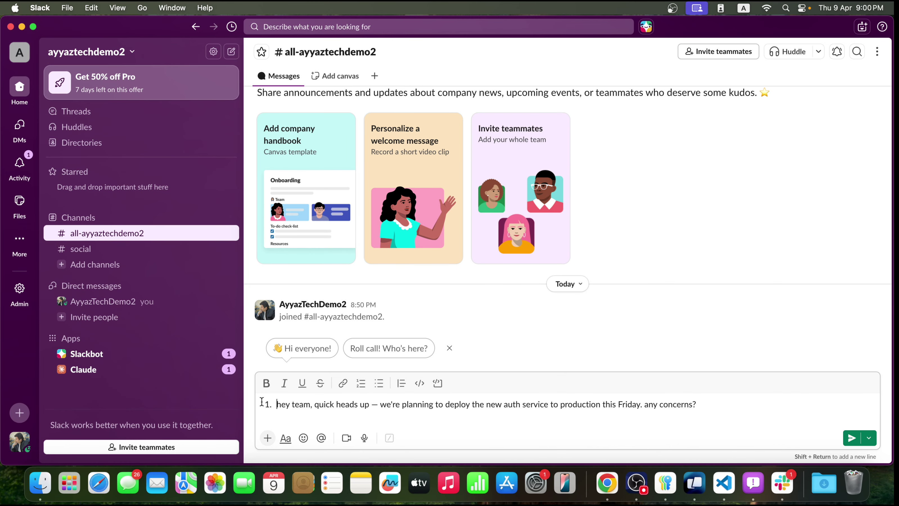
key(Return)
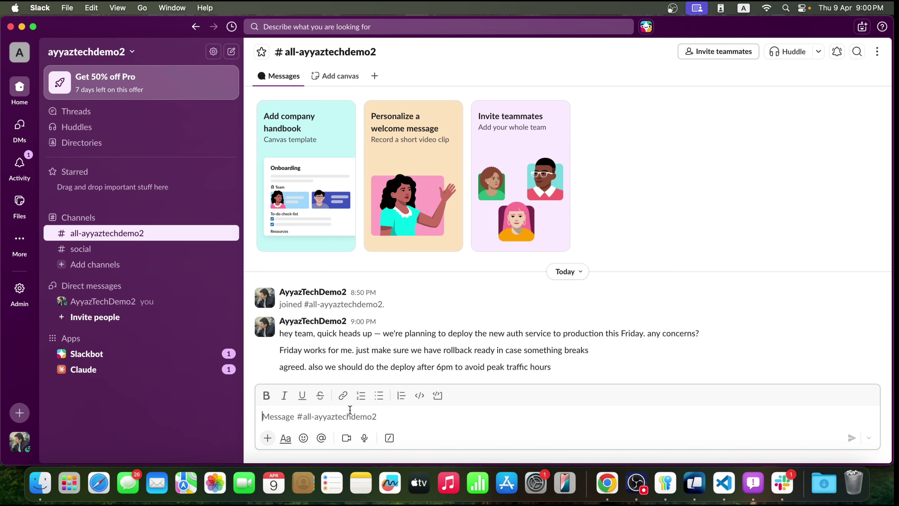
text(5. btw the staging tests all passed last night. no issues with the JWT refresh flow)
click(271, 417)
key(BackSpace)
key(BackSpace)
key(BackSpace)
key(Return)
Step: Post the migration and on-call messages, ending with "same here. also let's post updates in this channel as the deploy progresses so everyone is in the loop"
key(super+v)
key(BackSpace)
key(BackSpace)
key(BackSpace)
key(Return)
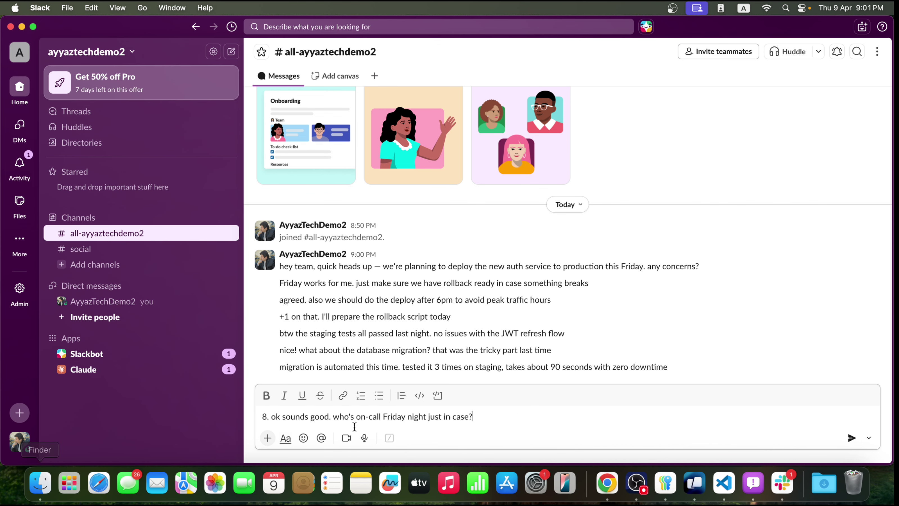
key(super+v)
key(Return)
text(same here. also let's post updates in this channel as the deploy progresses so everyone is in the loop)
key(Return)
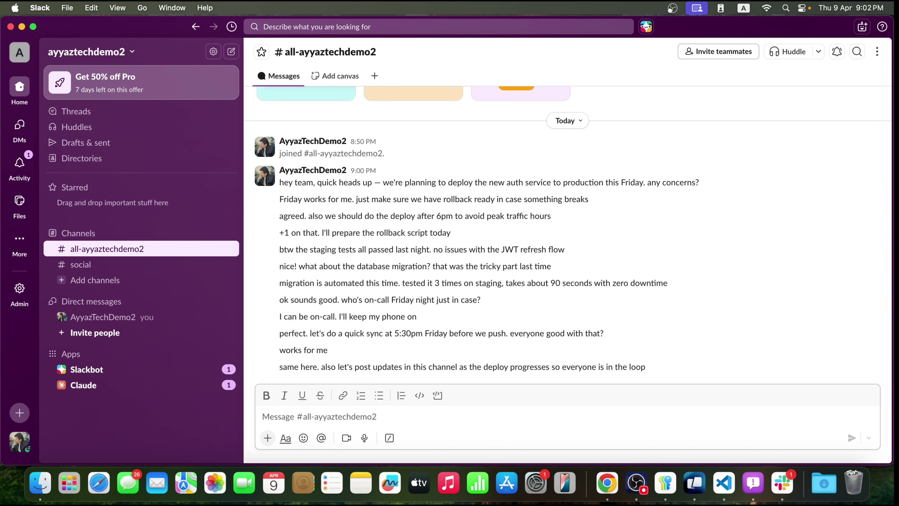
scroll(417, 357, up, 3)
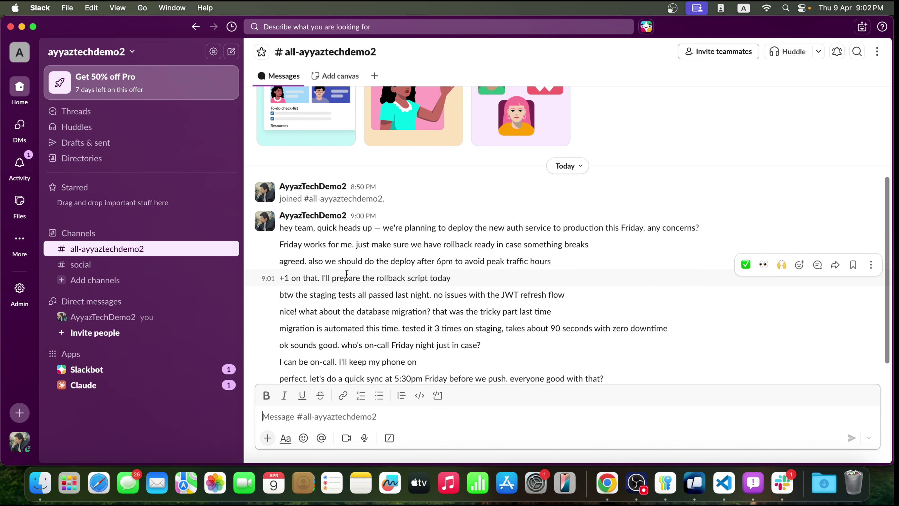
scroll(534, 298, down, 3)
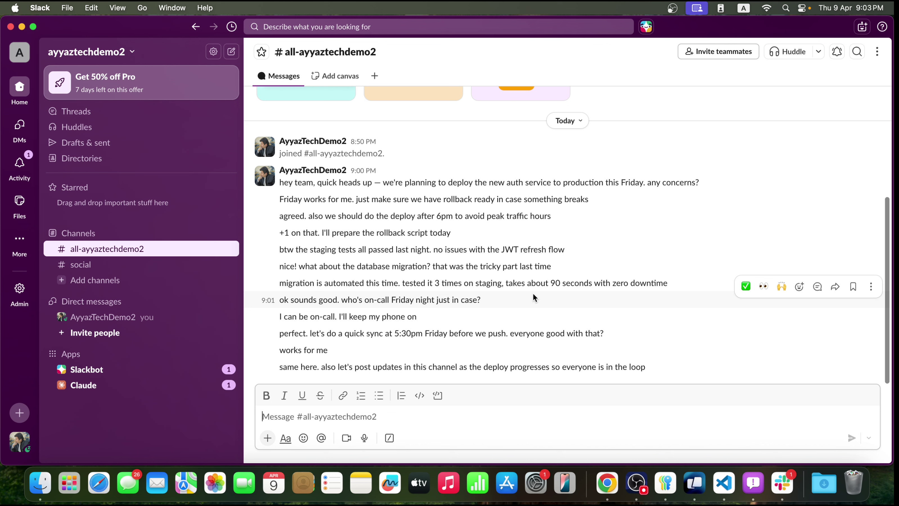
click(346, 415)
key(super+v)
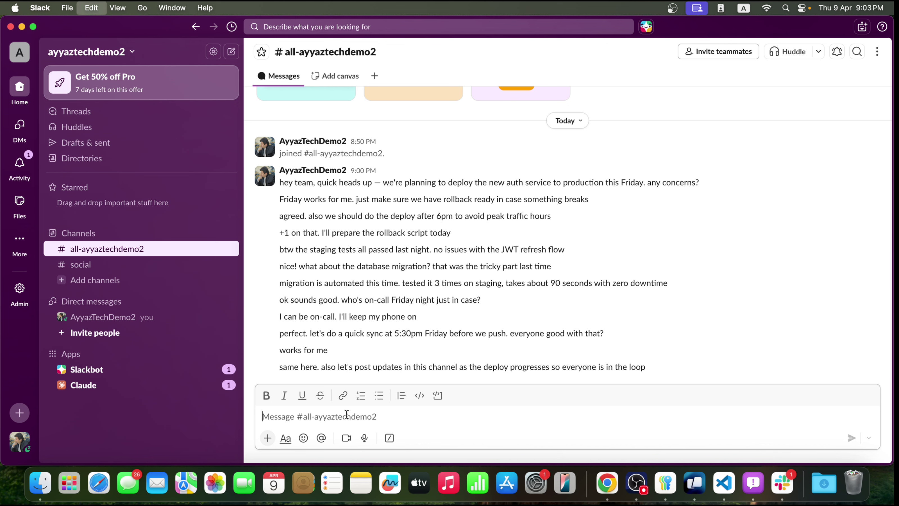
click(343, 416)
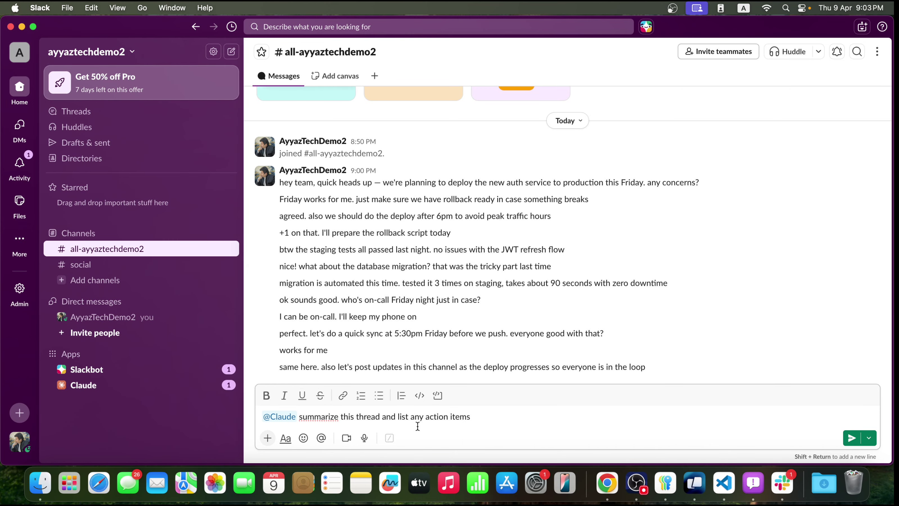
click(473, 425)
key(Return)
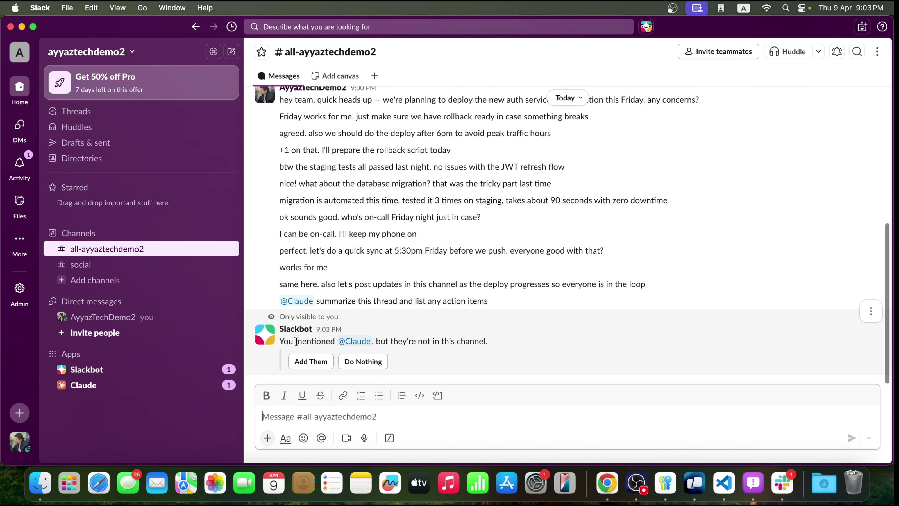
Step: Add Claude to the channel as Slackbot offers and check its reaction and reply on the summary request
click(304, 361)
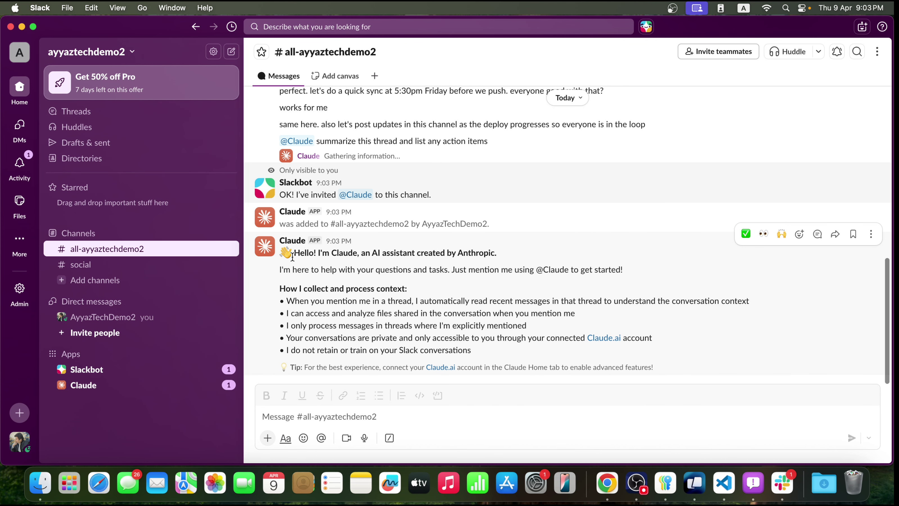
scroll(292, 255, up, 3)
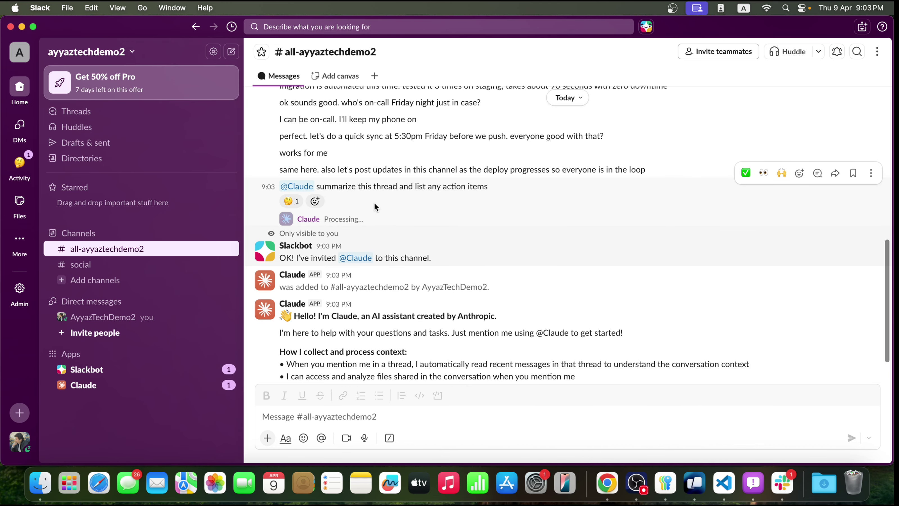
mouse_move(297, 204)
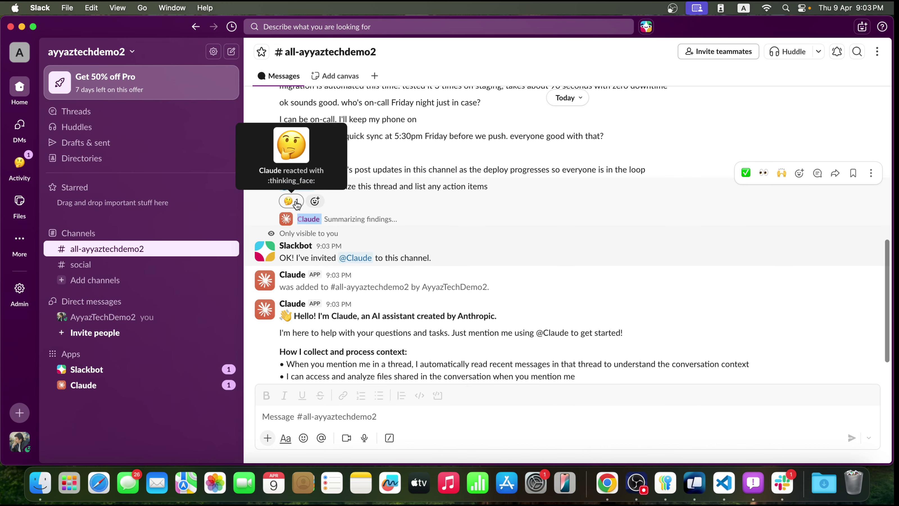
scroll(353, 272, up, 3)
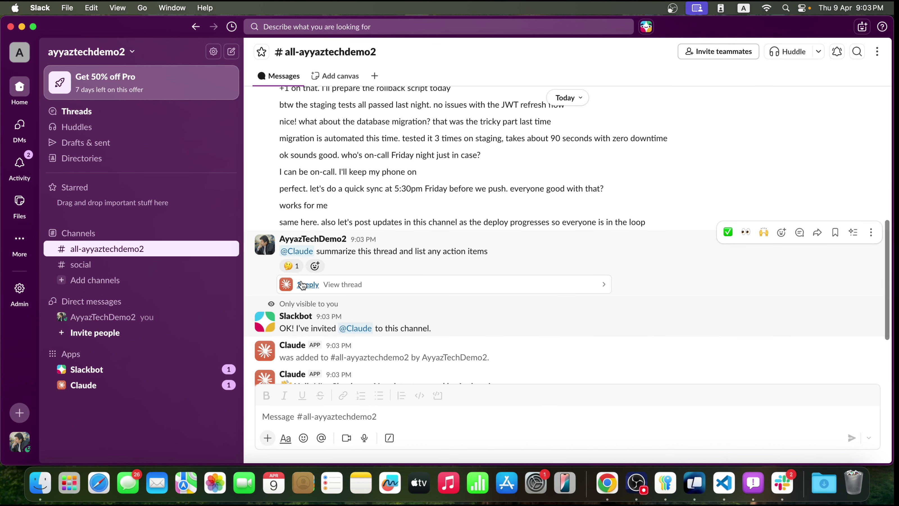
Step: Open Claude's reply thread on the summary request, expand the full response, review the summary and action items, and close the thread
scroll(340, 226, down, 2)
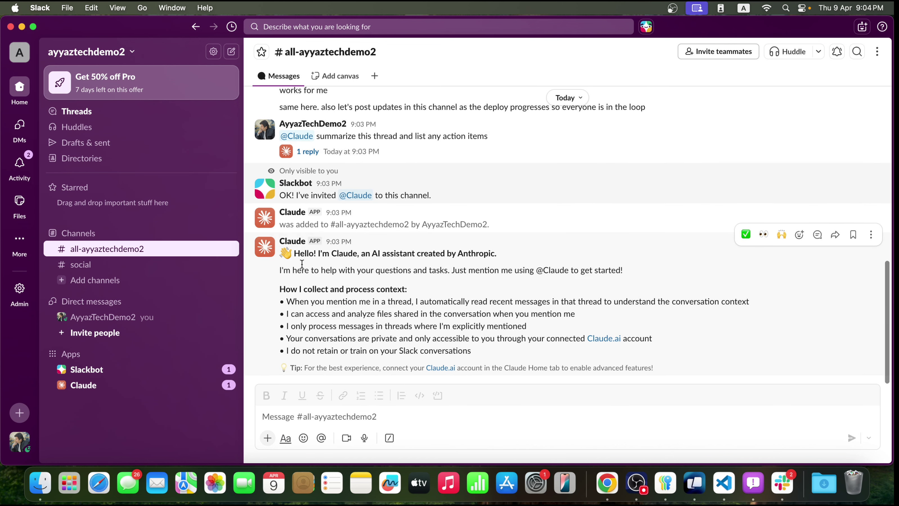
click(308, 209)
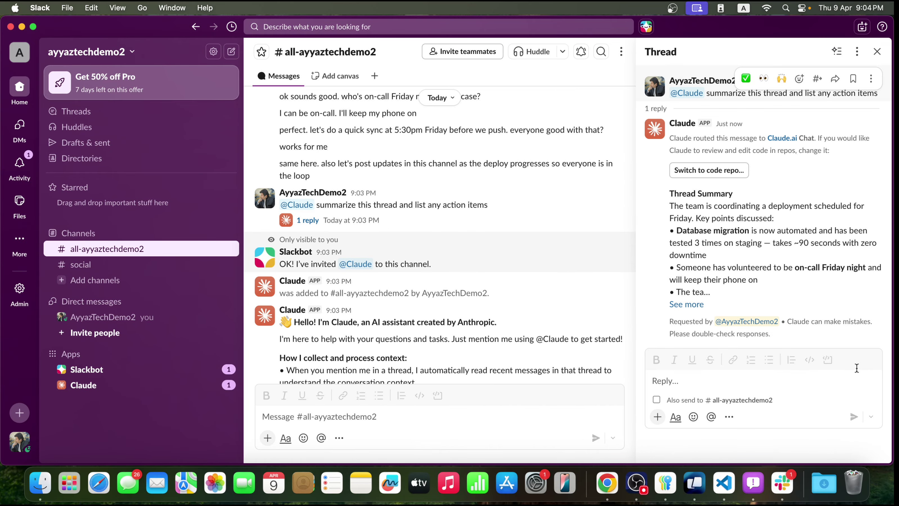
click(687, 304)
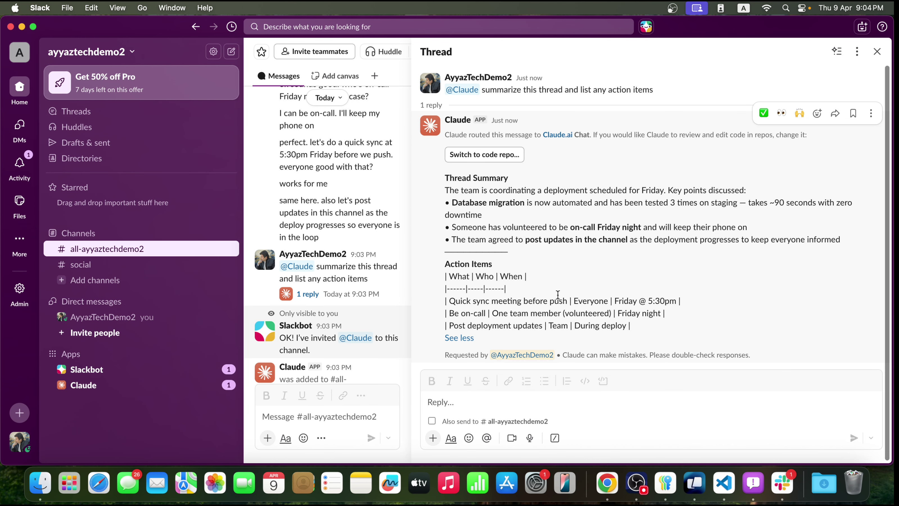
drag(454, 190, 475, 339)
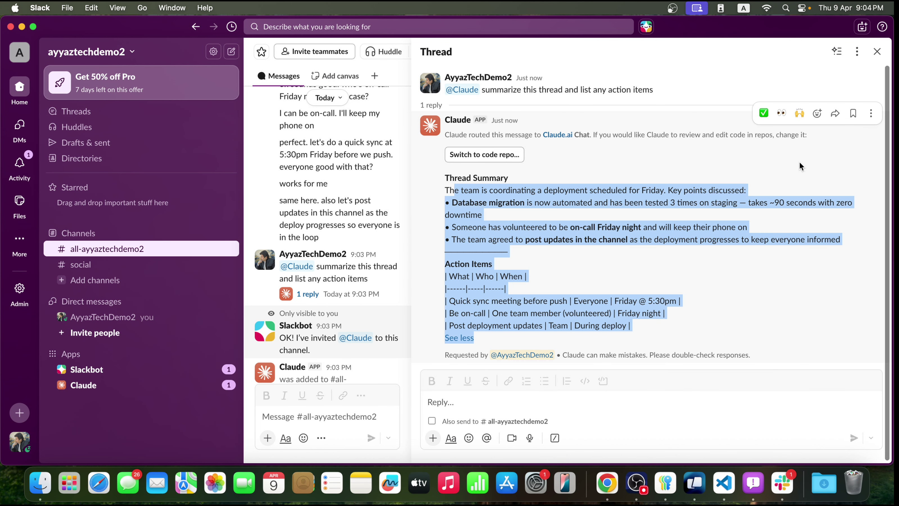
click(877, 51)
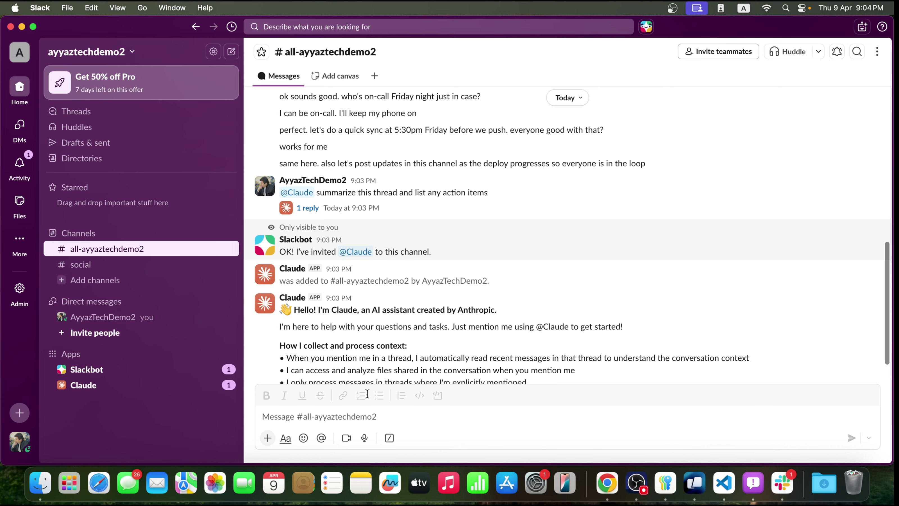
click(344, 423)
text(router.get('/:id', (req, res) => {   const user = users.find(u => u.id === req.params.id);   res.json(user); });)
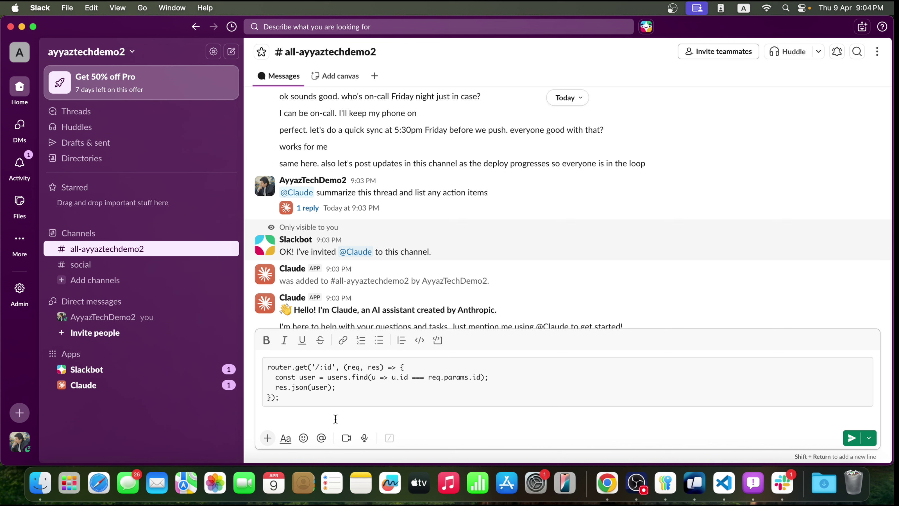
text(@Claude review this code — why might it return undefined for a valid user ID?)
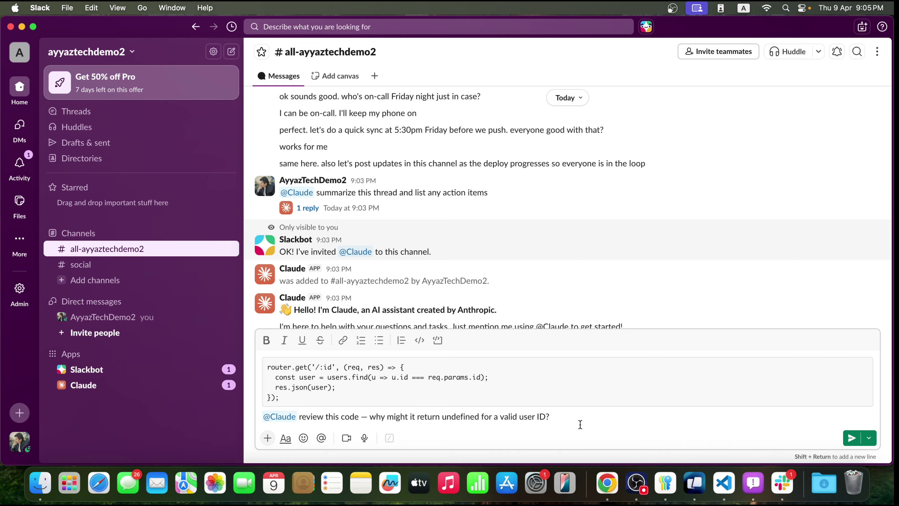
key(Return)
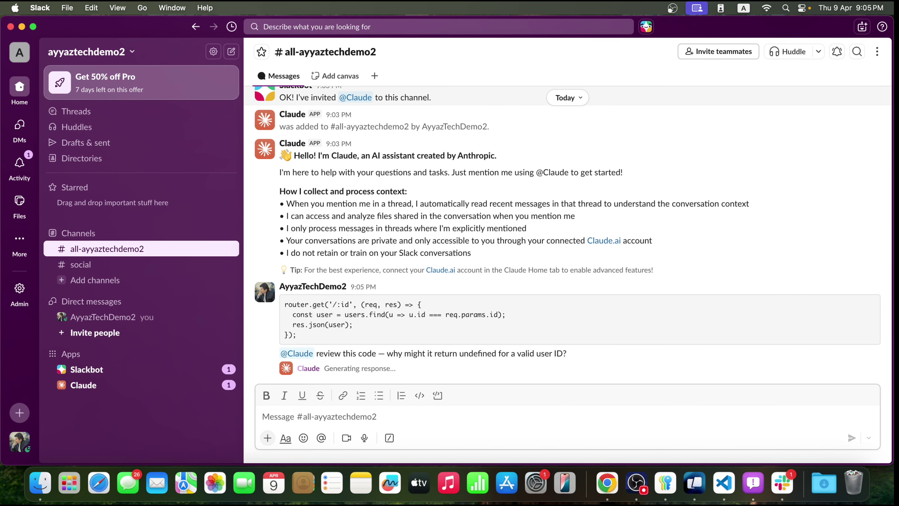
click(336, 364)
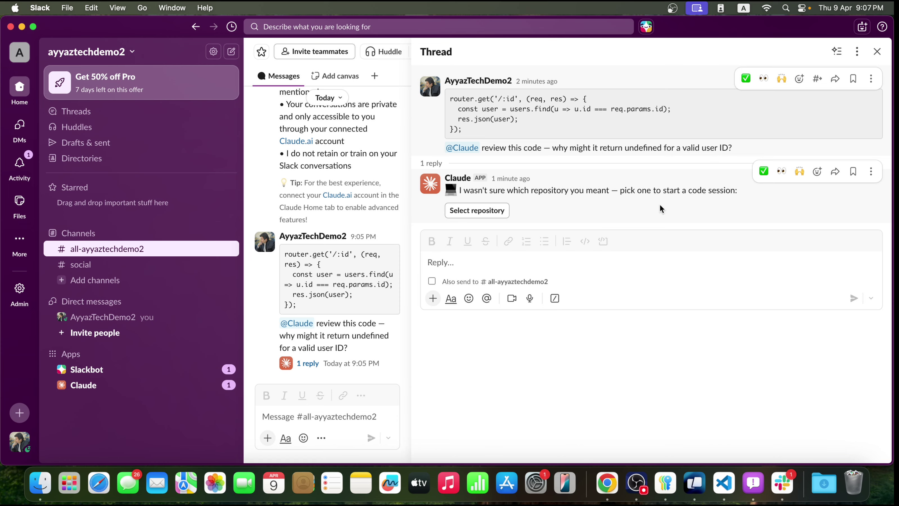
click(437, 259)
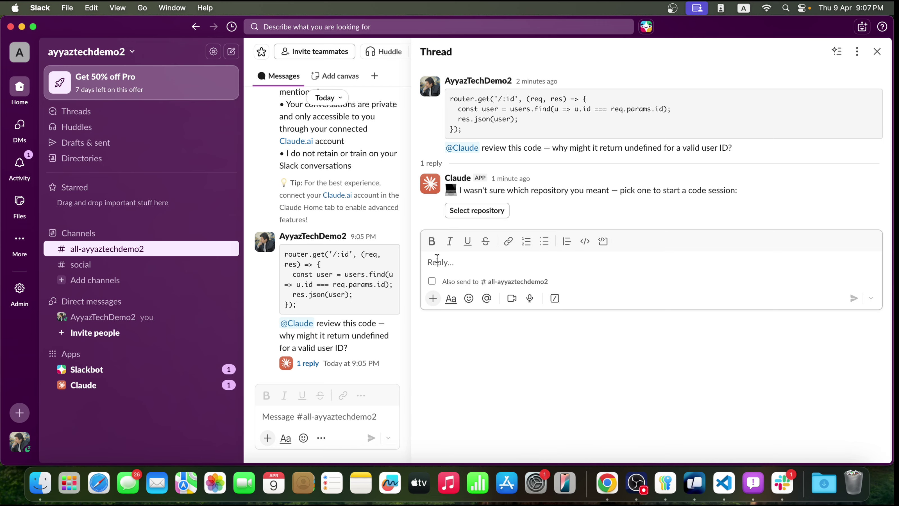
text(@Cla)
key(Return)
text(please )
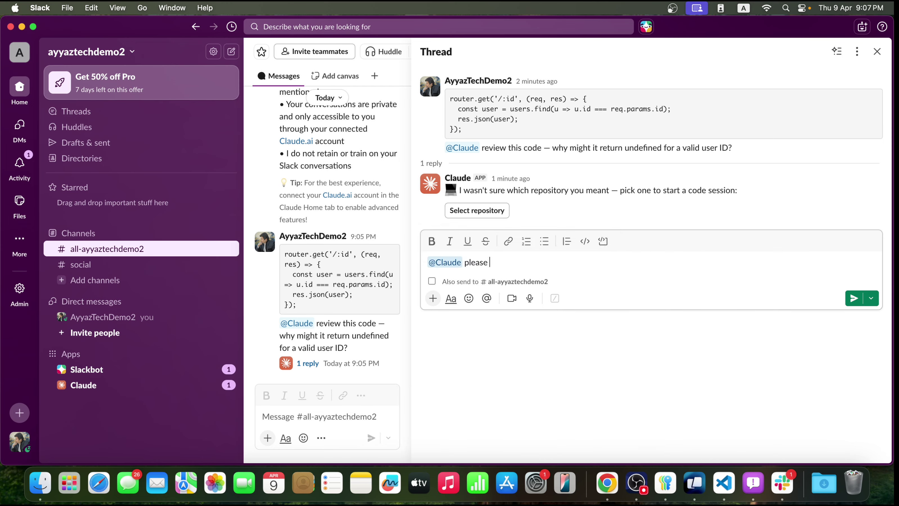
text(review abov)
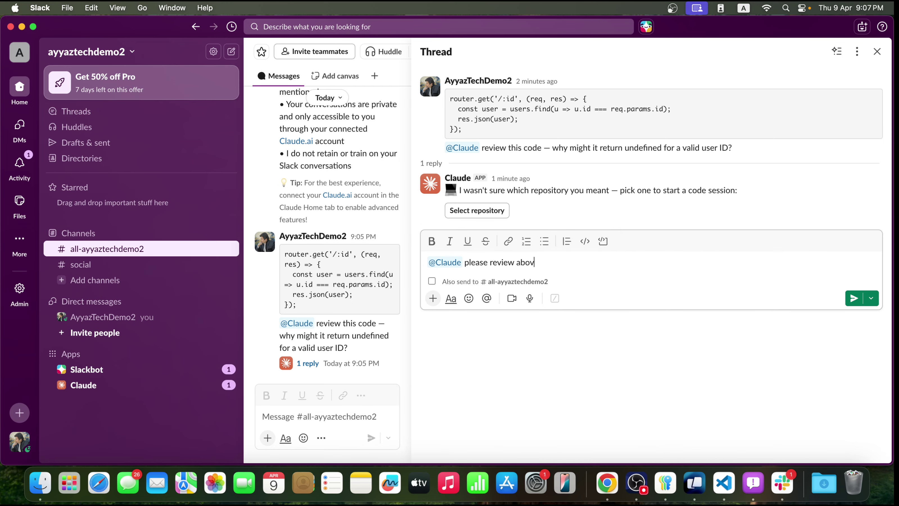
text(e code and answer my question. no need )
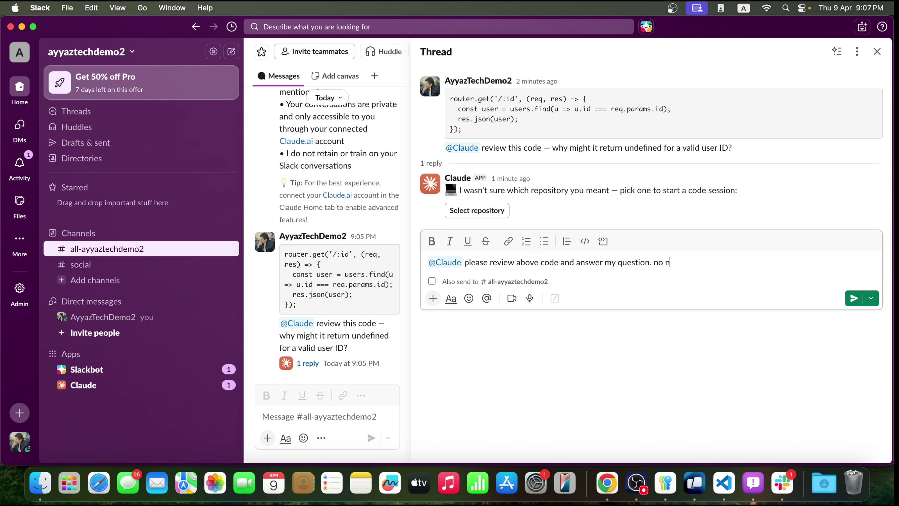
text(for repo at the. moment.)
key(Return)
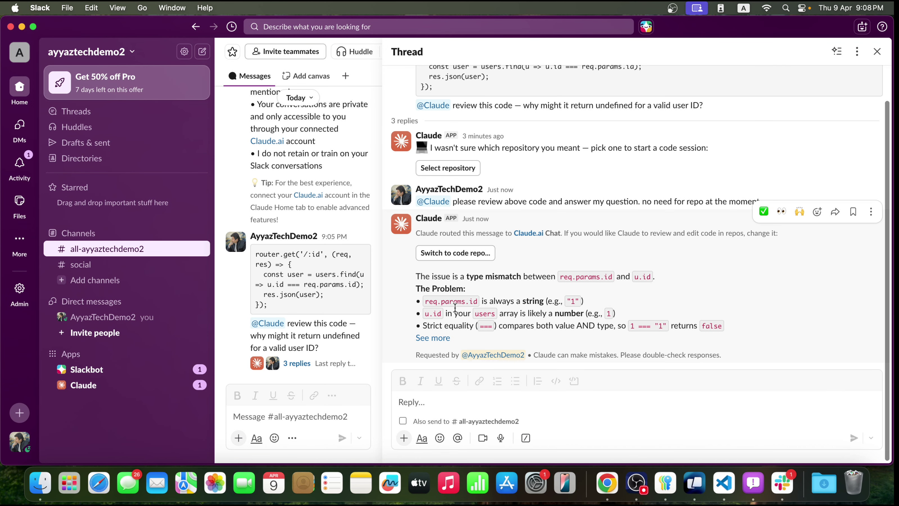
Step: Expand Claude's full answer, examine its explanation of the problem, the suggested fixes and bonus improvements, and close the thread
click(441, 336)
scroll(442, 336, up, 3)
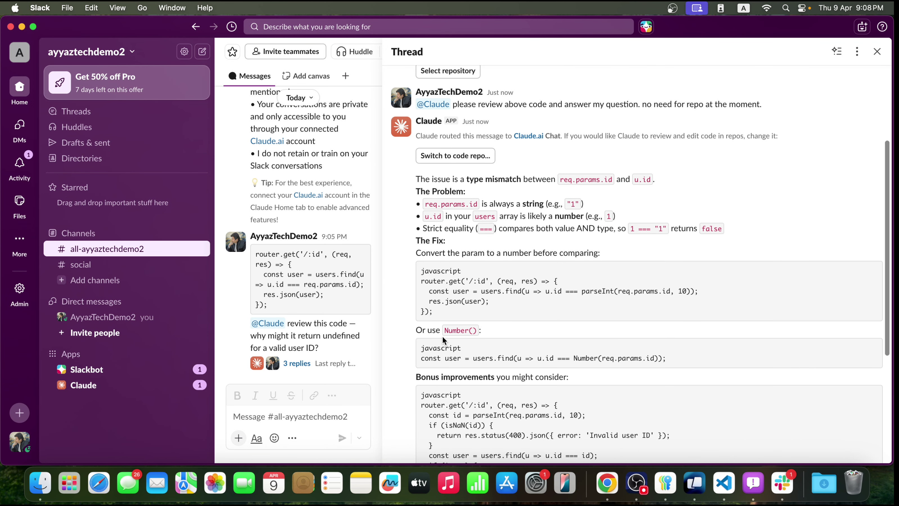
drag(415, 179, 748, 244)
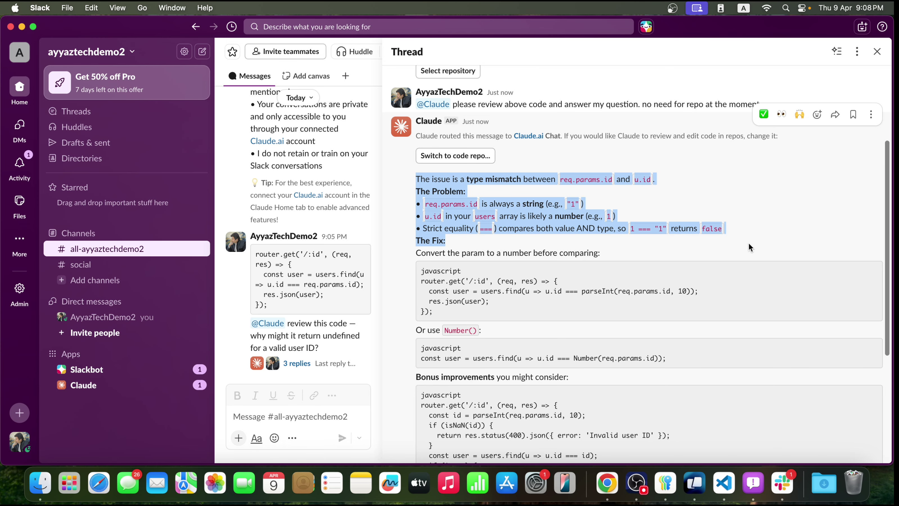
scroll(744, 239, down, 4)
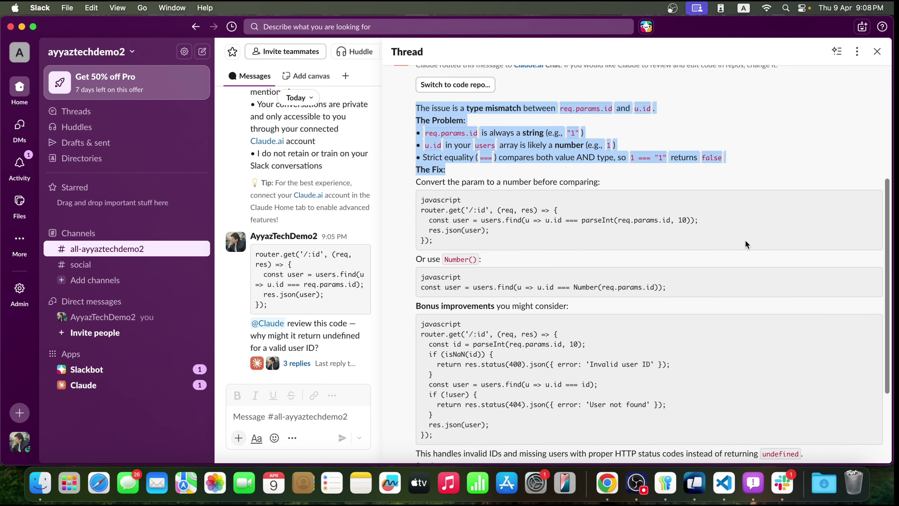
scroll(744, 239, up, 3)
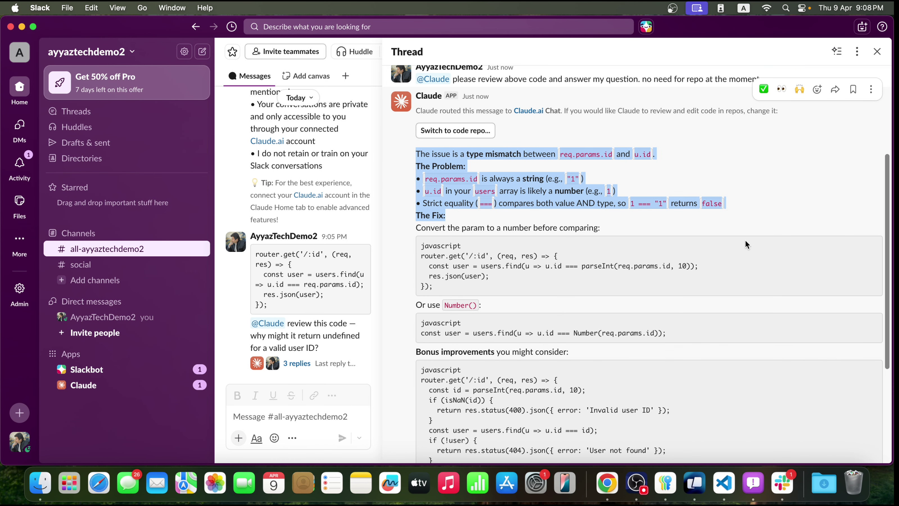
scroll(744, 239, up, 2)
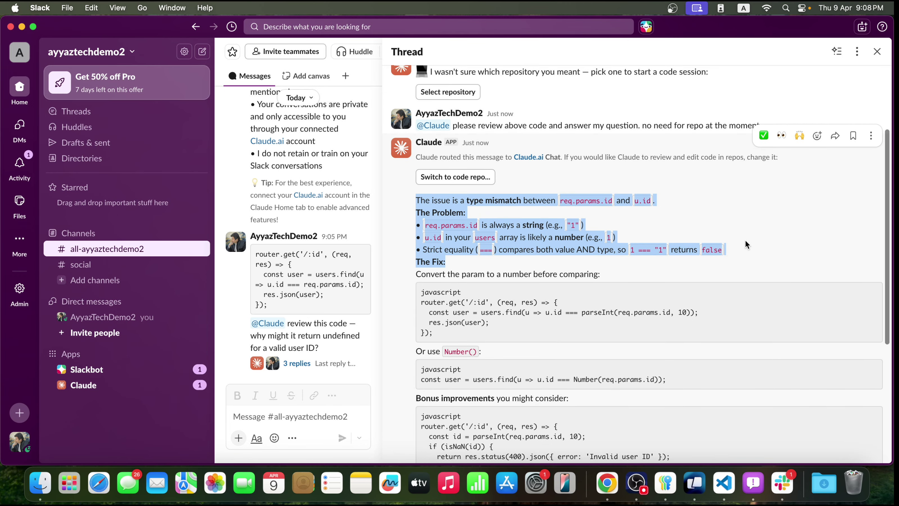
click(747, 310)
scroll(747, 310, up, 2)
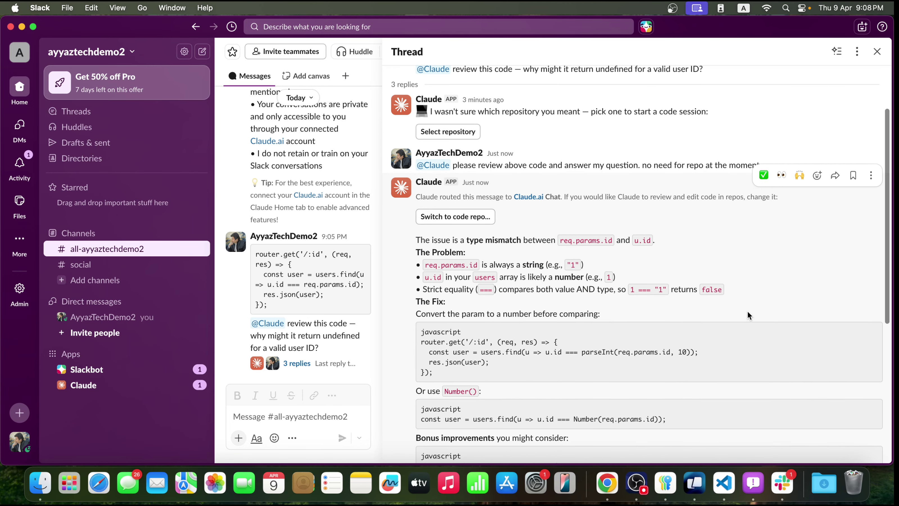
scroll(747, 310, up, 1)
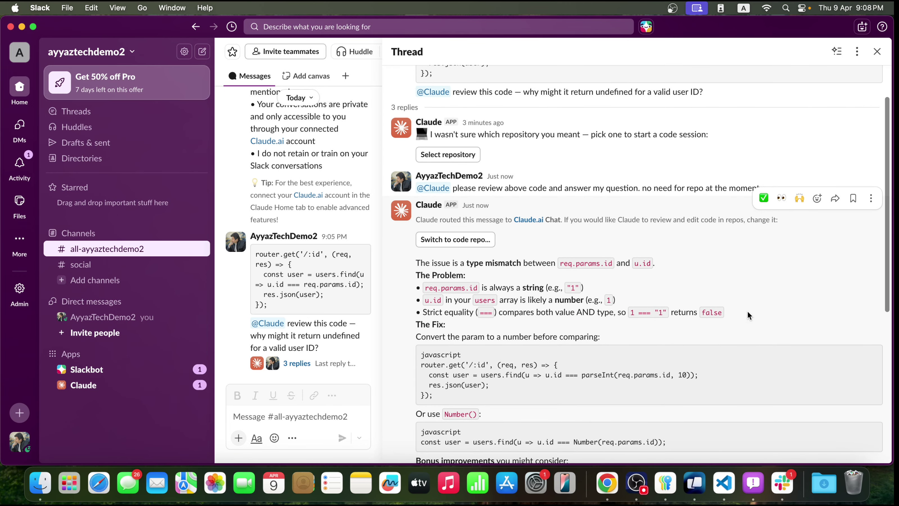
scroll(747, 310, up, 1)
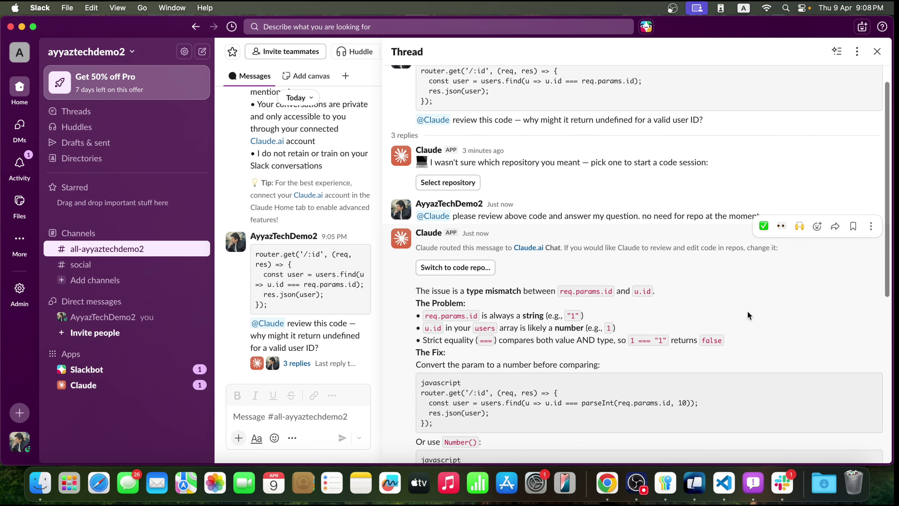
scroll(747, 310, down, 1)
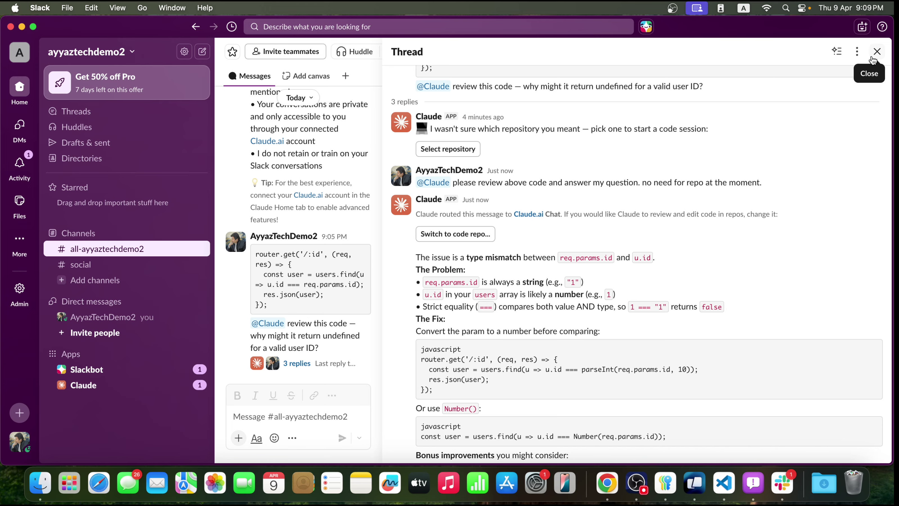
click(872, 59)
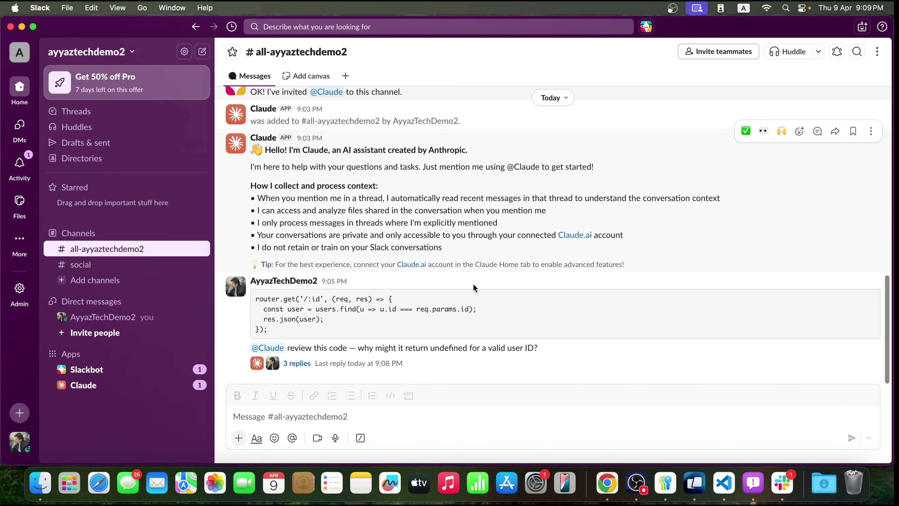
click(274, 409)
key(super+v)
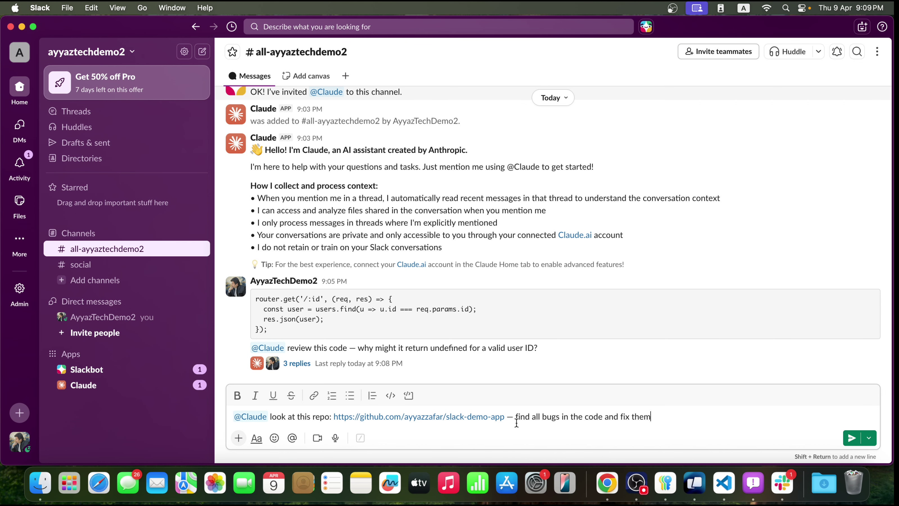
drag(515, 418, 652, 418)
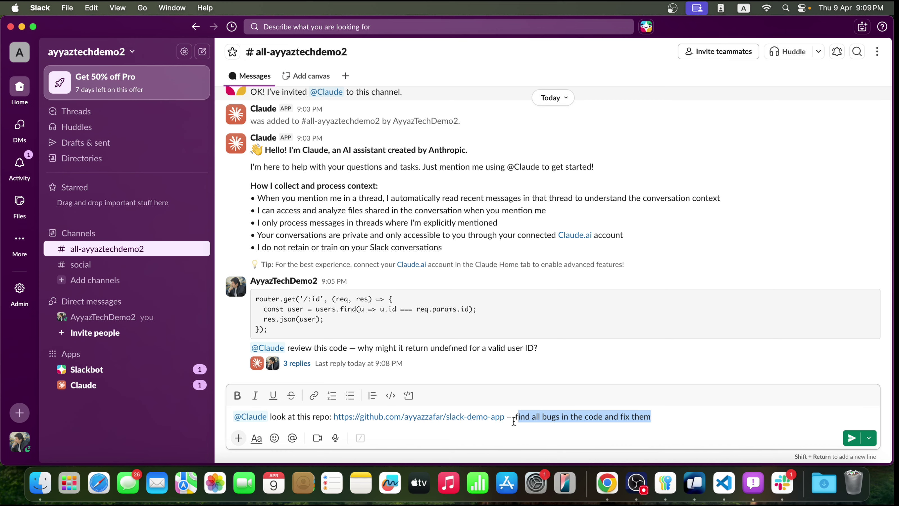
key(ctrl+Right)
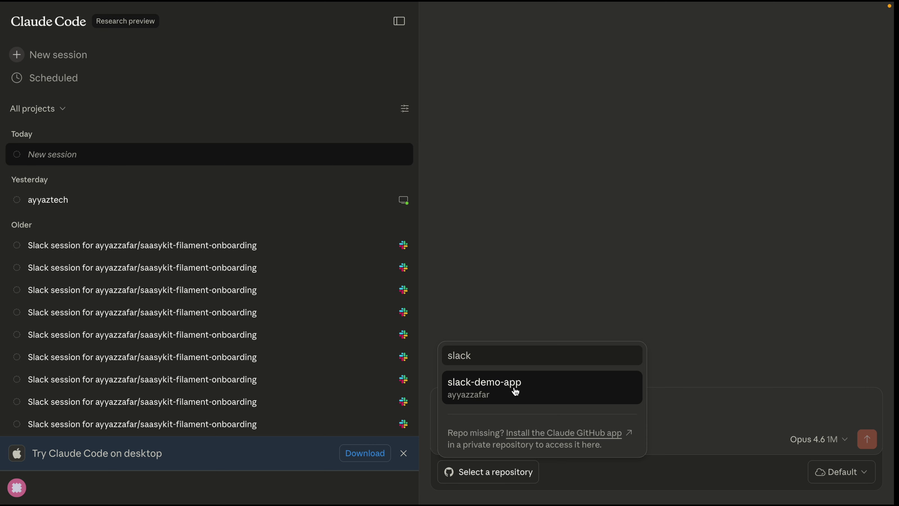
key(ctrl+Left)
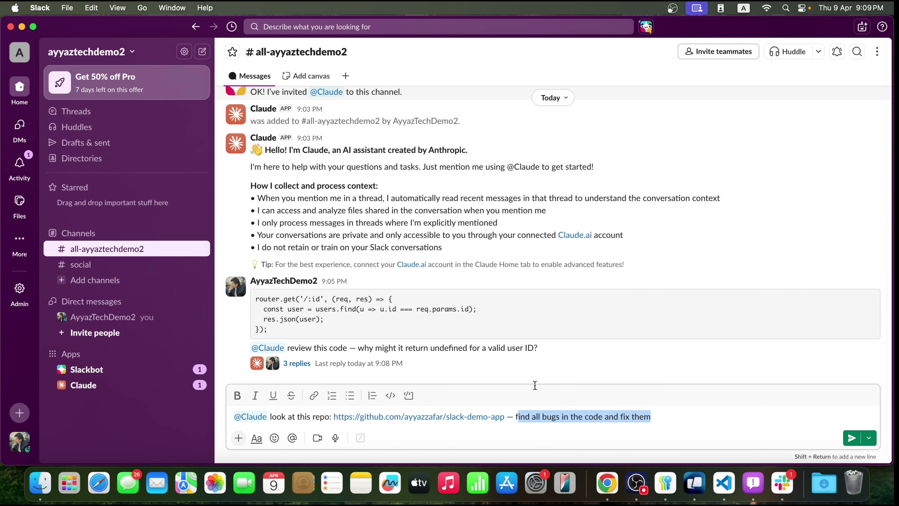
click(684, 420)
key(Return)
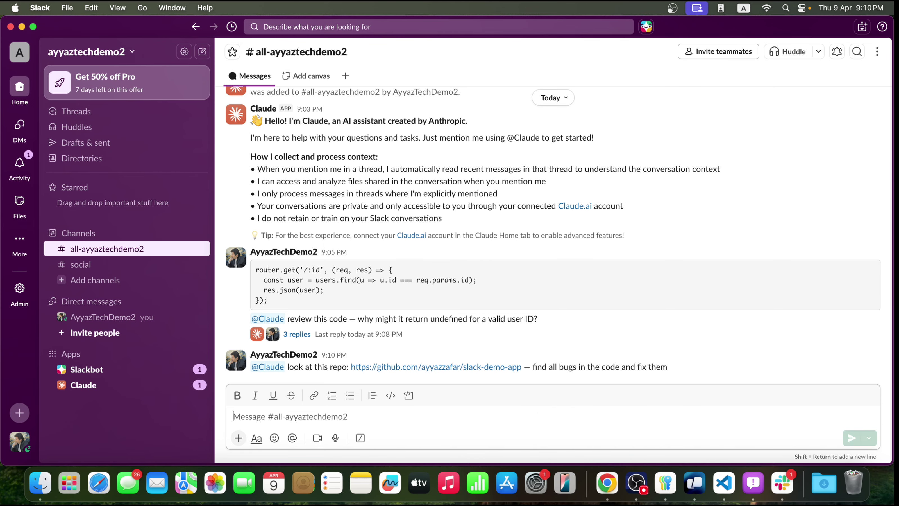
Step: Open Claude's reply thread under the bug-fix request and check which repository it is working in
click(329, 362)
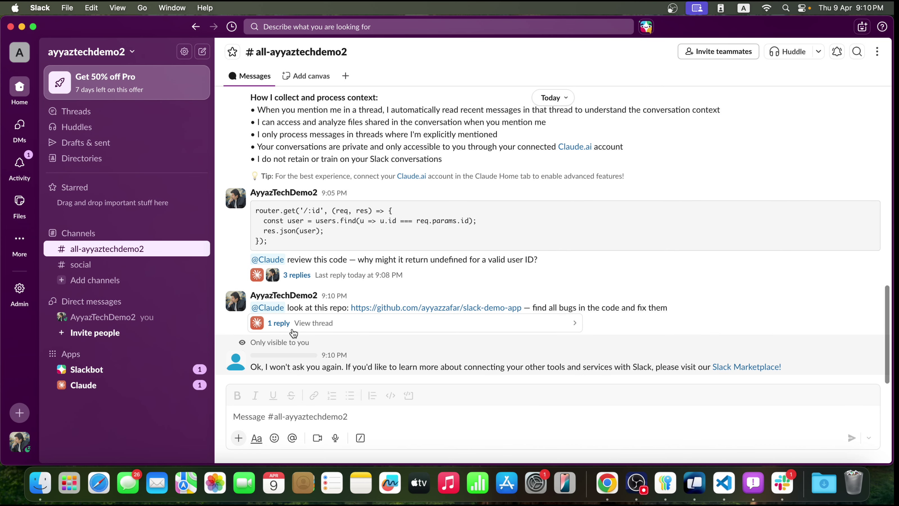
click(288, 323)
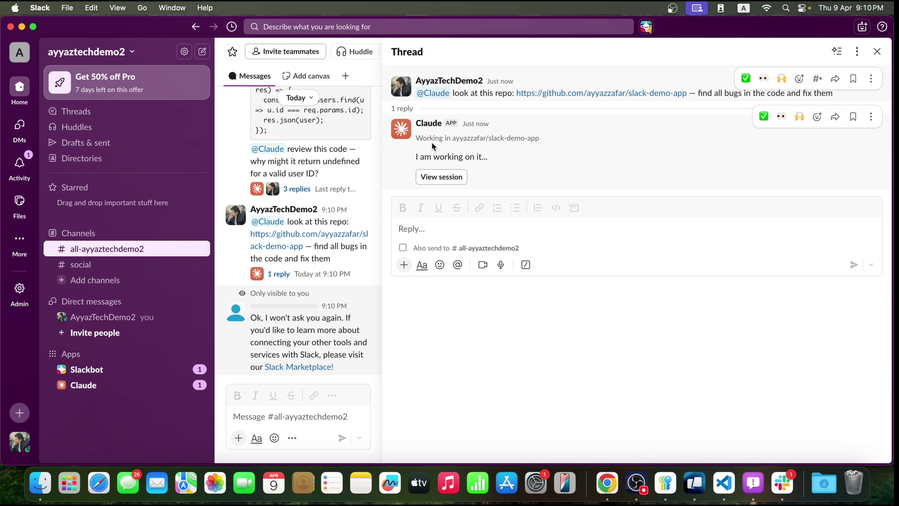
drag(459, 140, 556, 143)
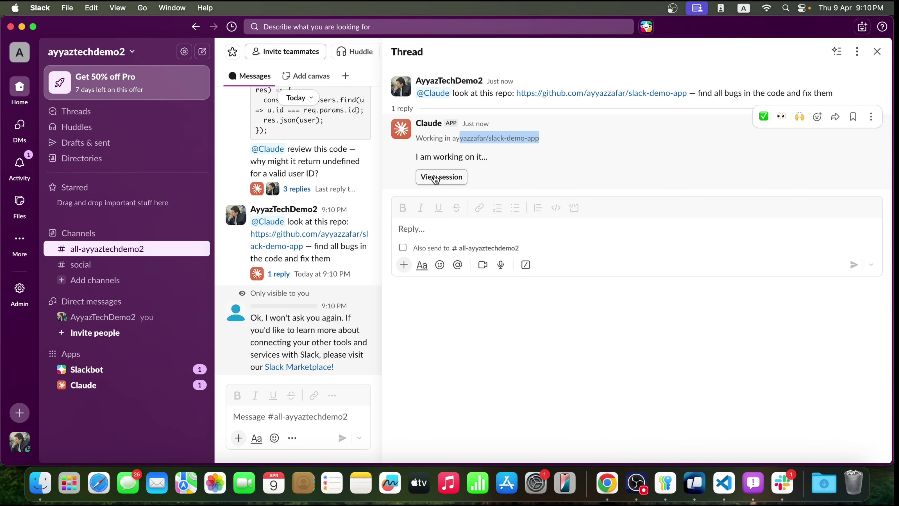
Step: View the Claude Code session from the thread, enable its task notifications, and return to Slack, closing the stray Dictionary window
click(448, 177)
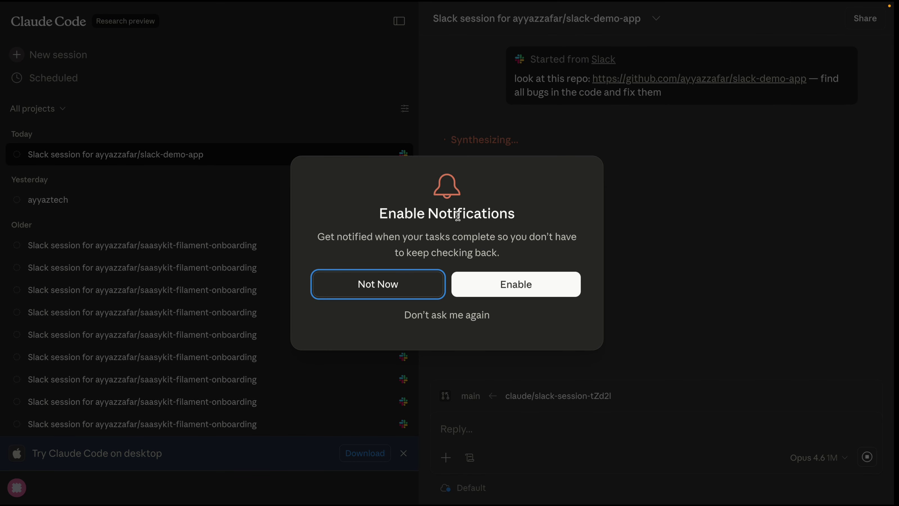
click(506, 283)
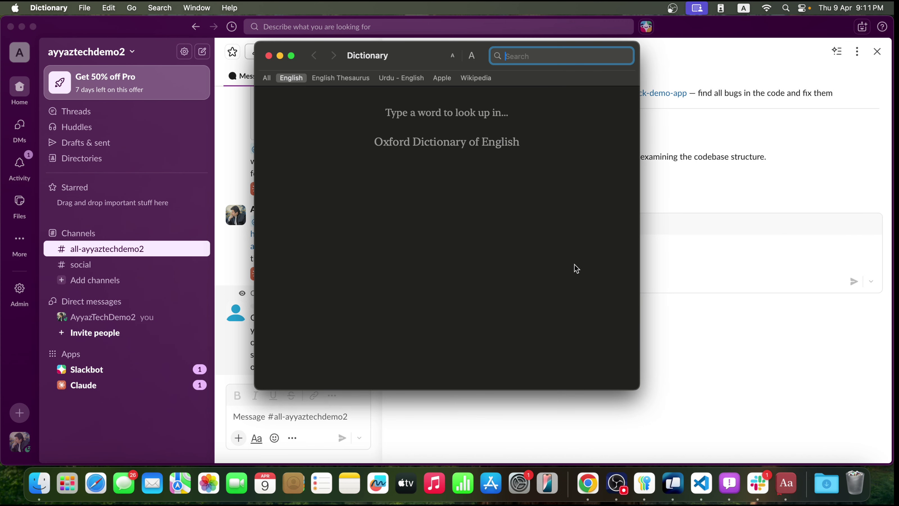
key(super+w)
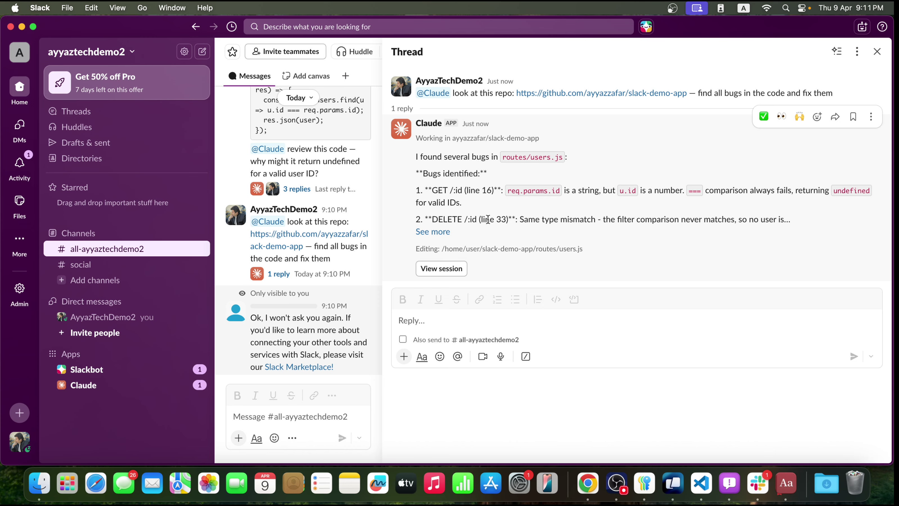
Step: Expand Claude's bug report in the thread, examine the bugs identified in routes/users.js, and follow its commit-and-push update
click(440, 231)
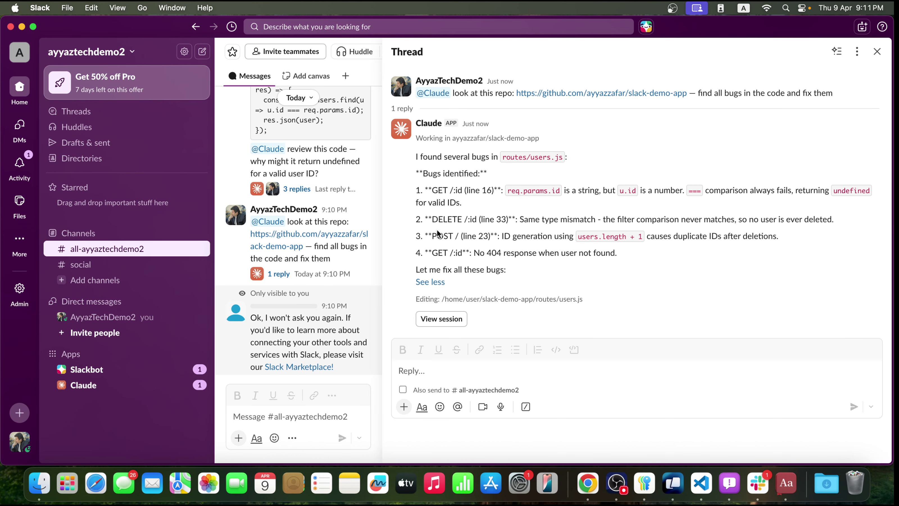
drag(416, 157, 549, 272)
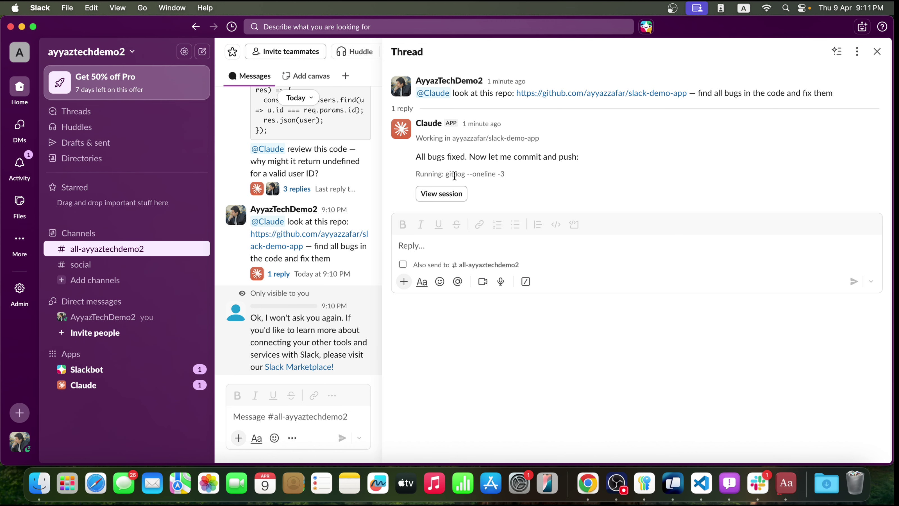
drag(417, 161, 609, 175)
click(502, 158)
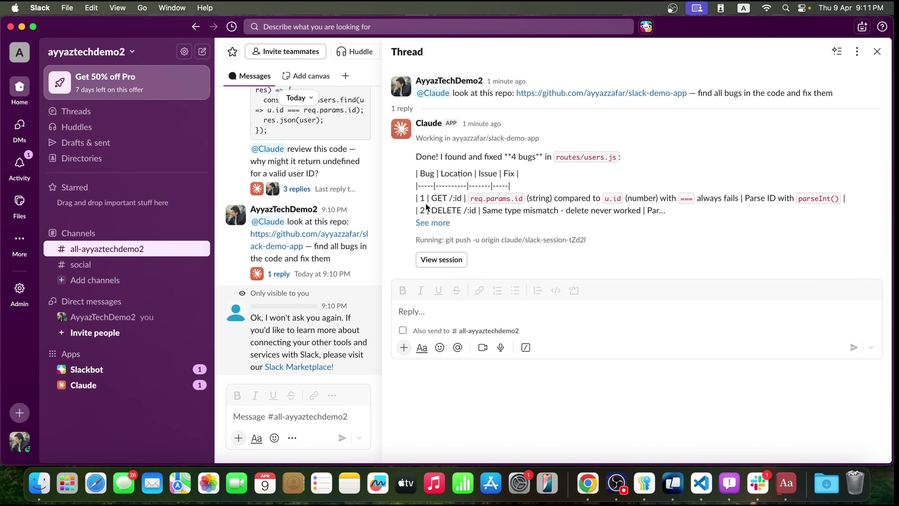
Step: Expand Claude's final summary and examine each bug's location, issue and fix, plus the branch with the pushed changes
click(429, 223)
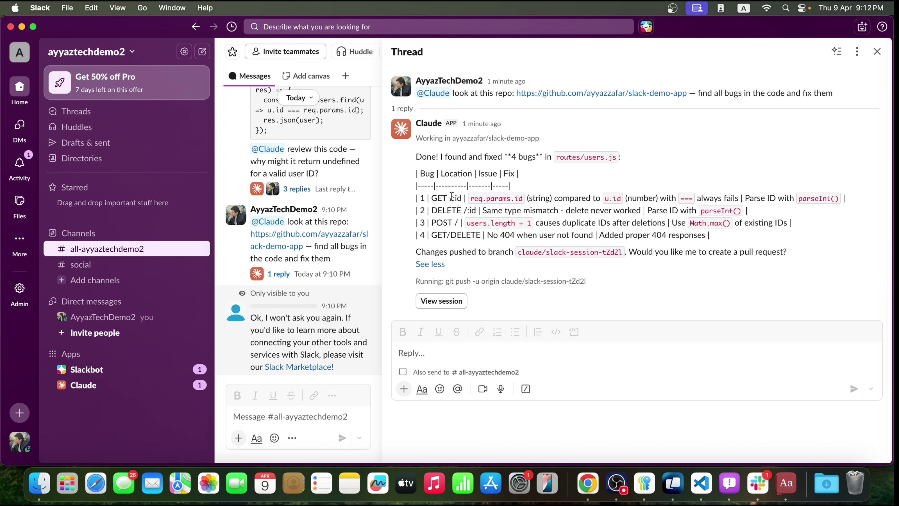
drag(446, 197, 693, 197)
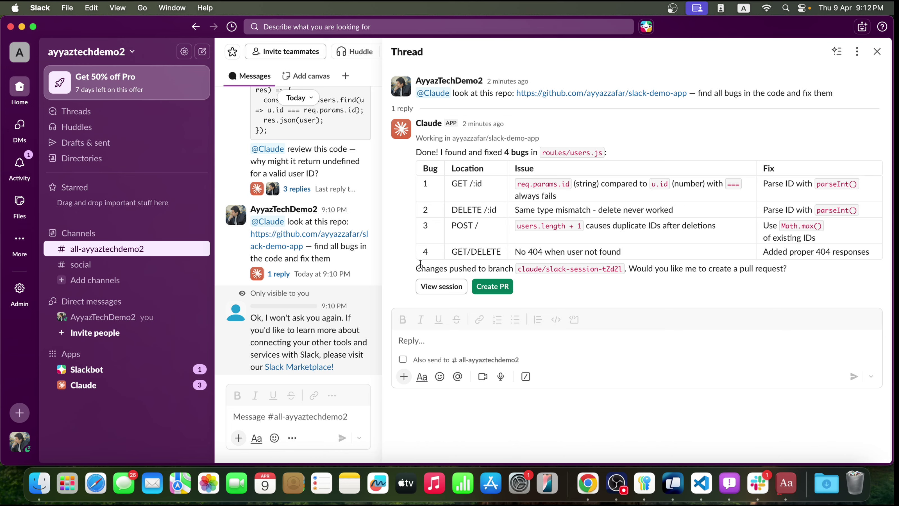
drag(411, 266, 800, 286)
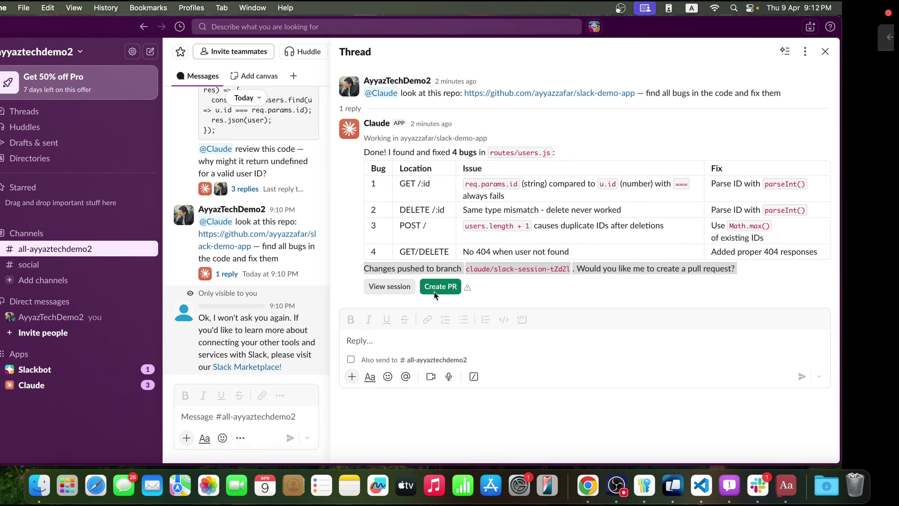
Step: Open the GitHub pull request form from Claude's reply and review its prefilled title, description and commit without submitting it
click(433, 295)
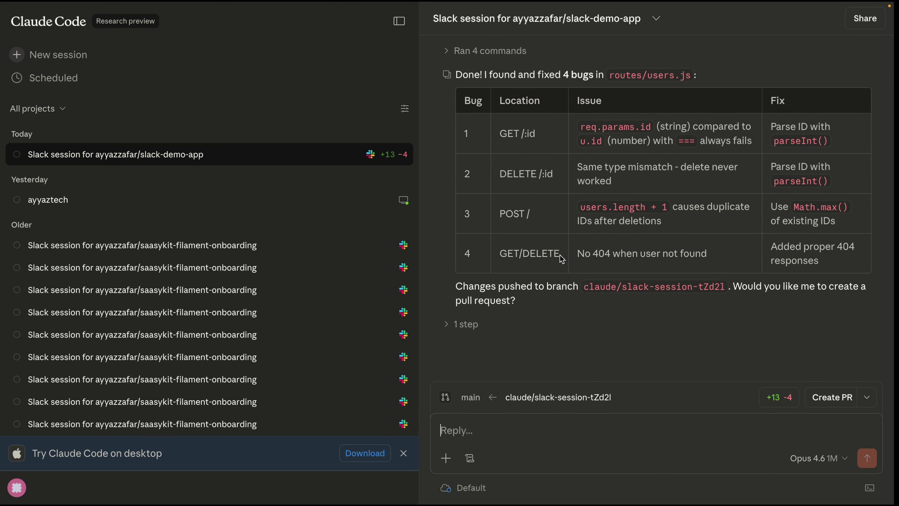
key(ctrl+Left)
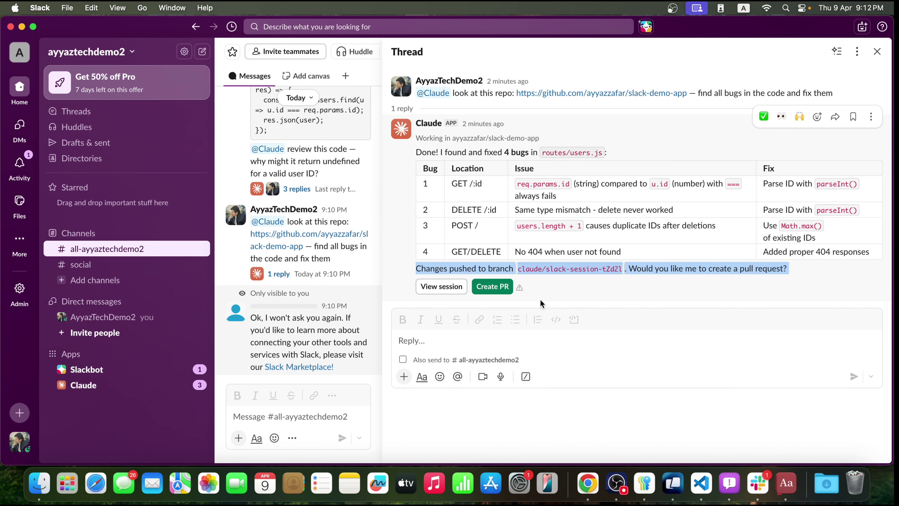
click(499, 287)
click(495, 286)
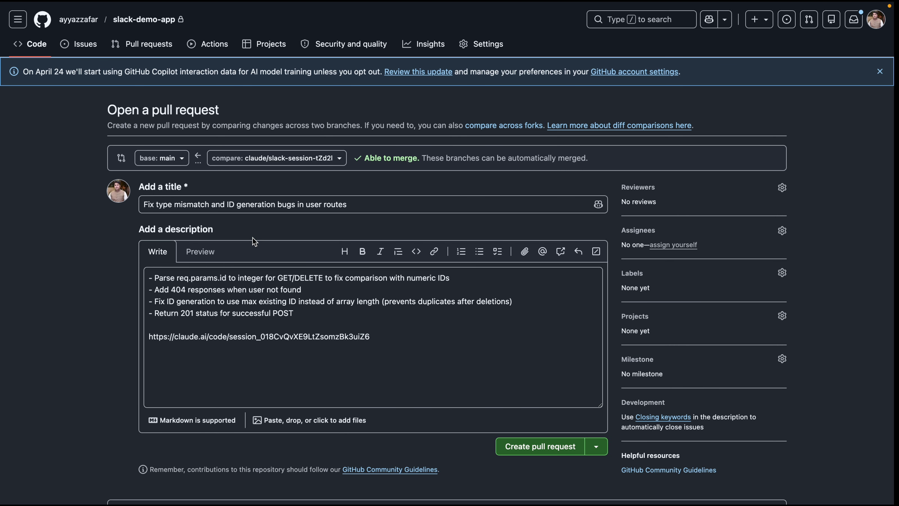
scroll(253, 239, down, 3)
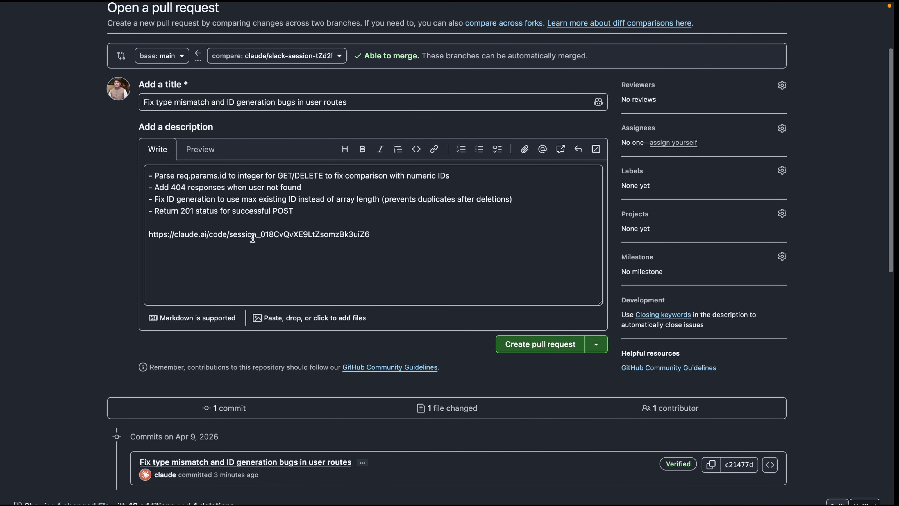
scroll(253, 238, up, 3)
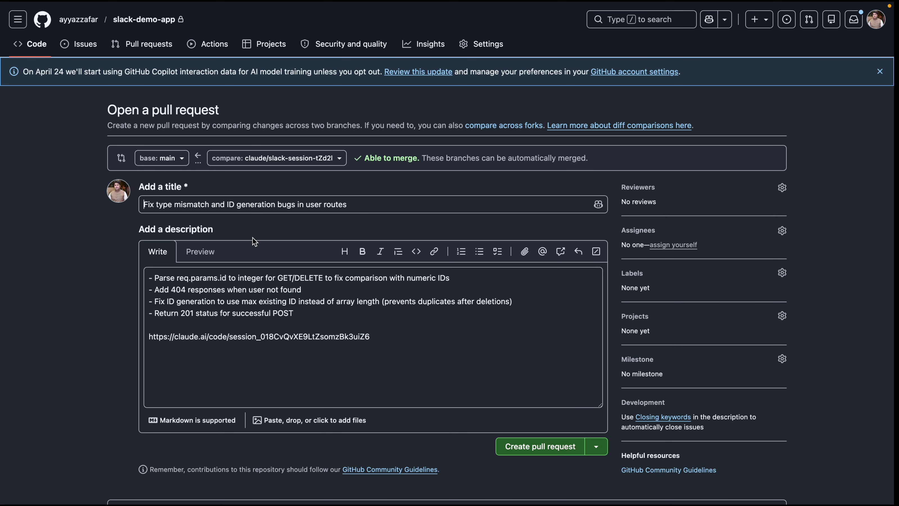
Step: Switch back to Slack, review the slack-demo-app session in Claude Code, and return to the Slack thread
key(super+Tab)
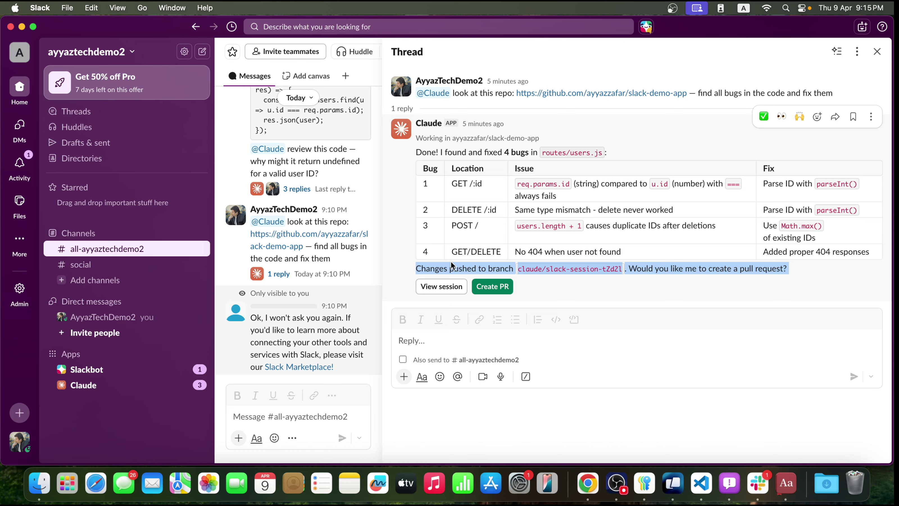
click(489, 340)
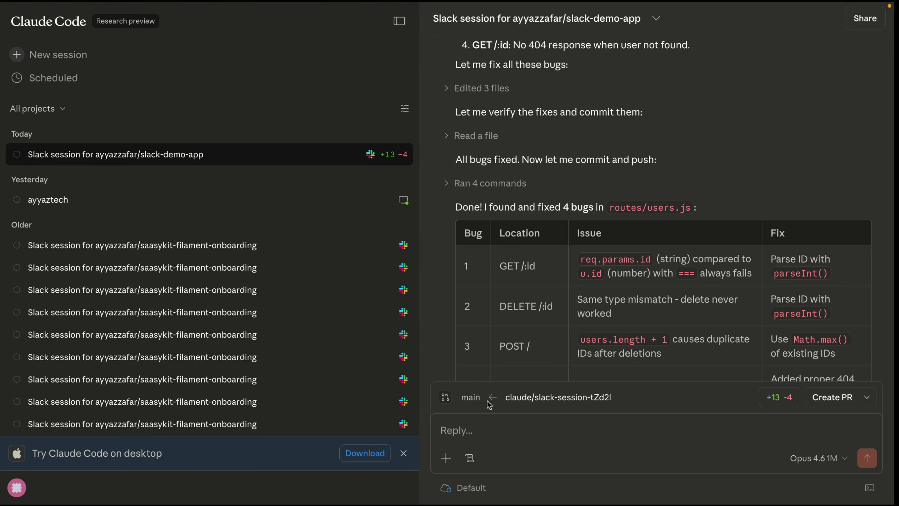
key(super+Tab)
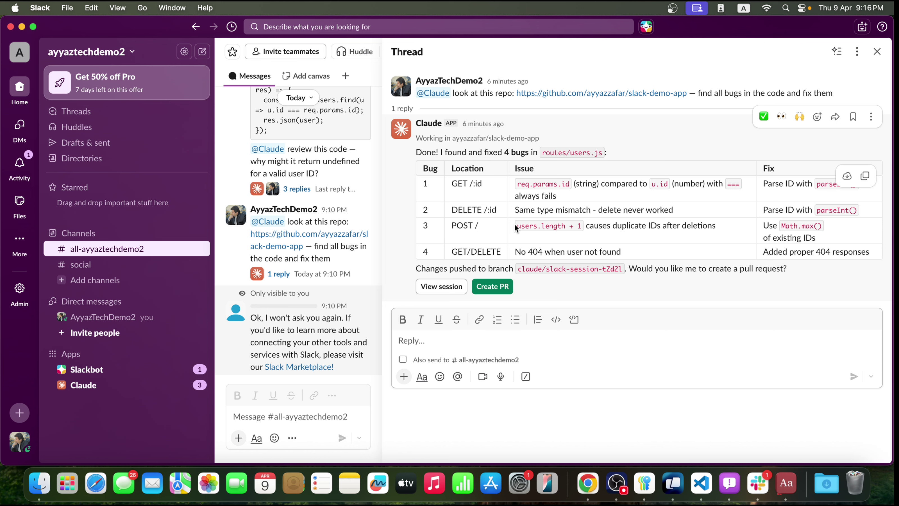
click(412, 446)
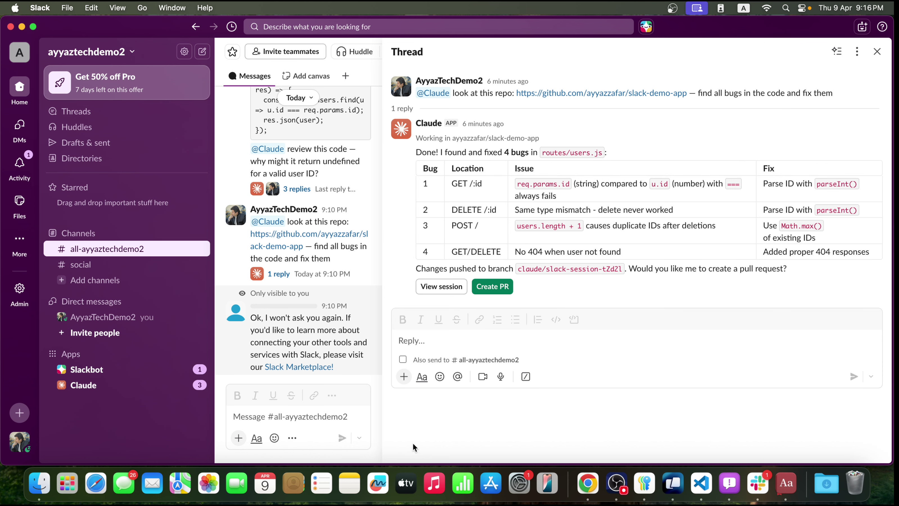